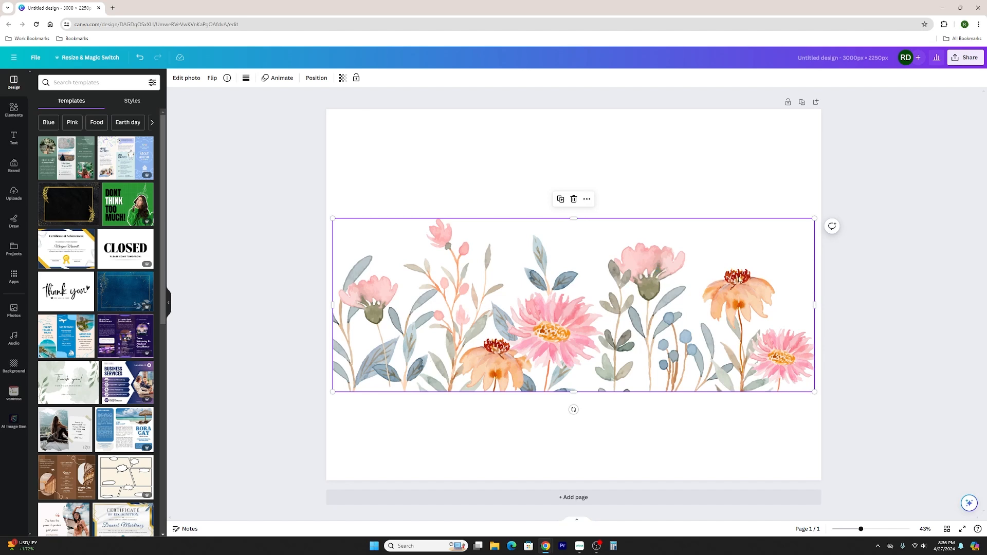
# Browse the elements library, then view the licence details and keywords of the selected floral graphic.
pyautogui.click(14, 110)
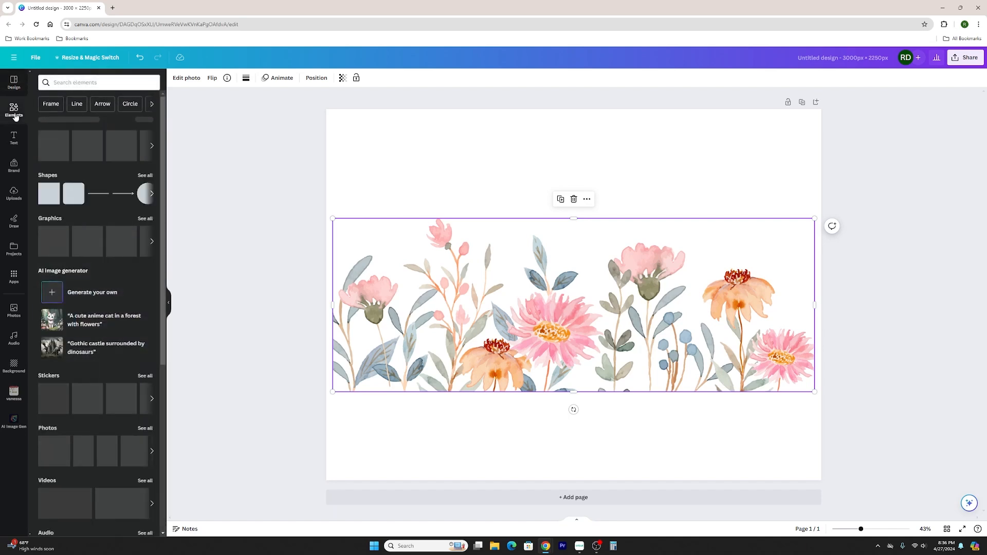
pyautogui.click(94, 82)
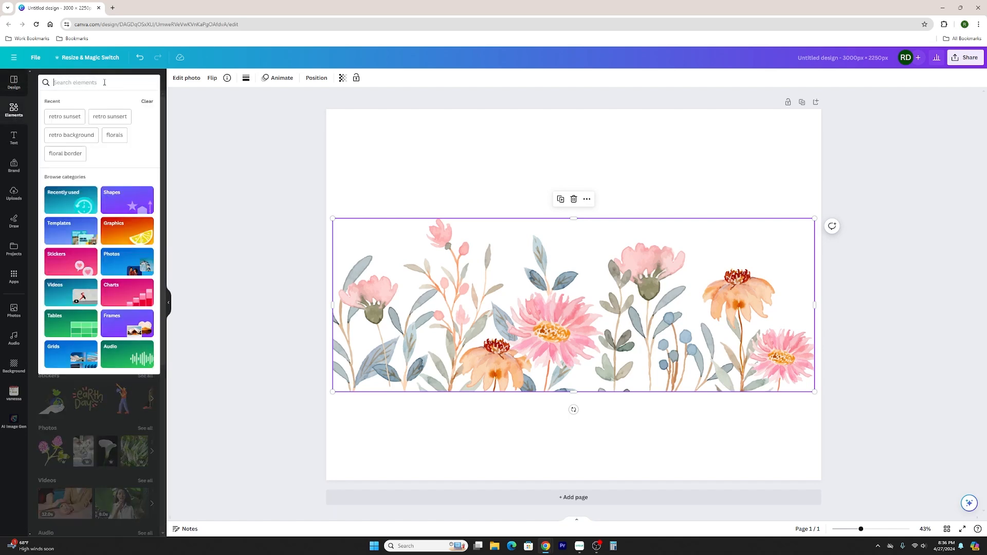
pyautogui.click(227, 79)
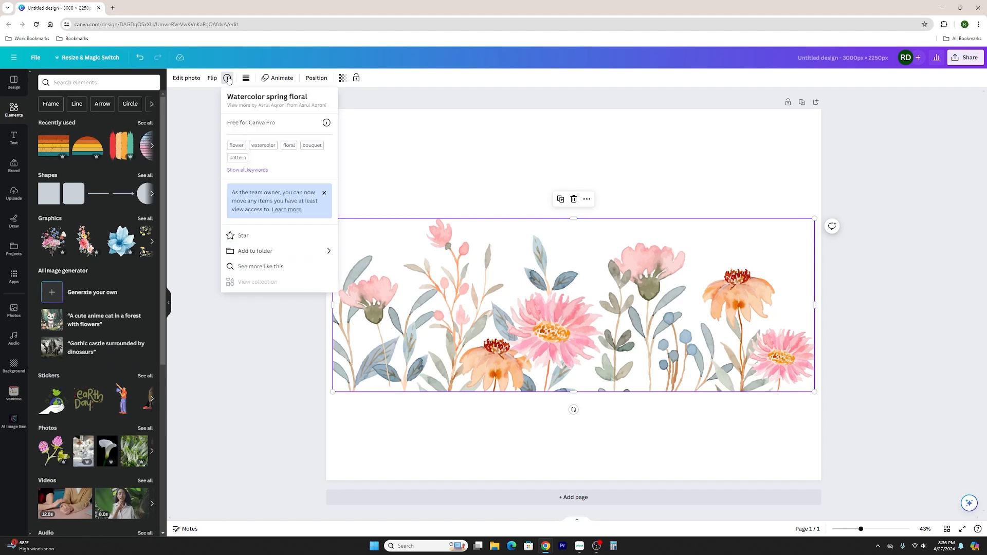
pyautogui.click(227, 79)
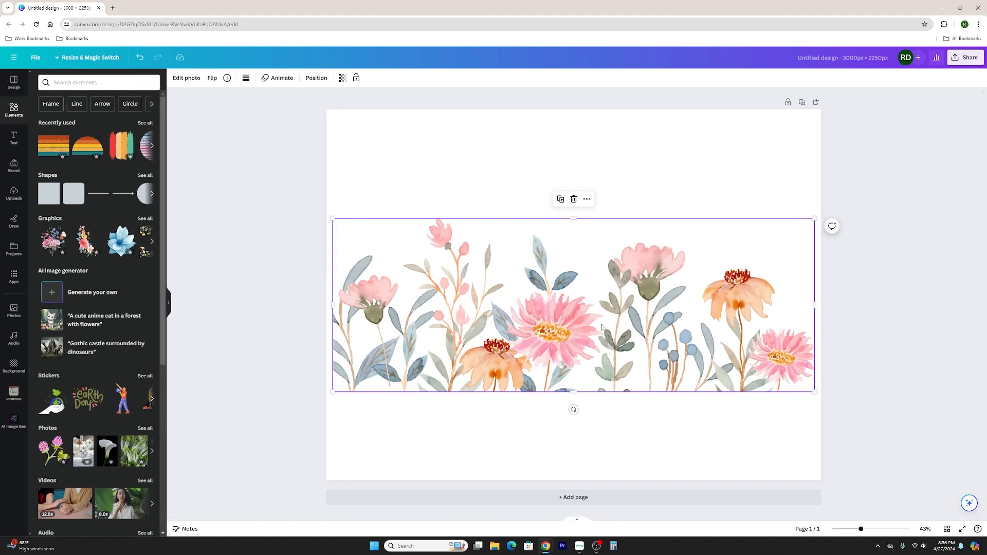
# Nudge the floral graphic slightly lower on the page and set the PNG download to a transparent background.
pyautogui.moveTo(596, 295); pyautogui.dragTo(592, 300)
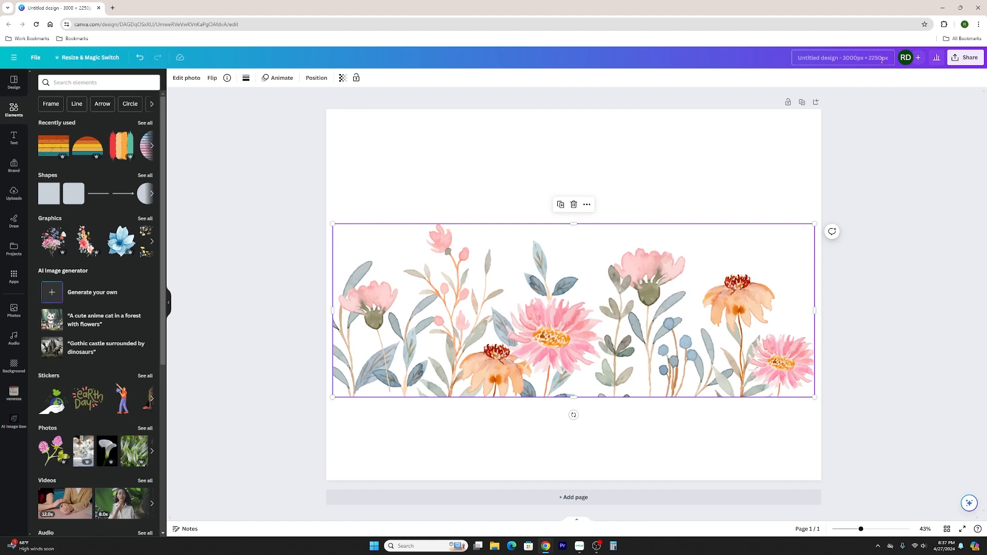
pyautogui.click(678, 169)
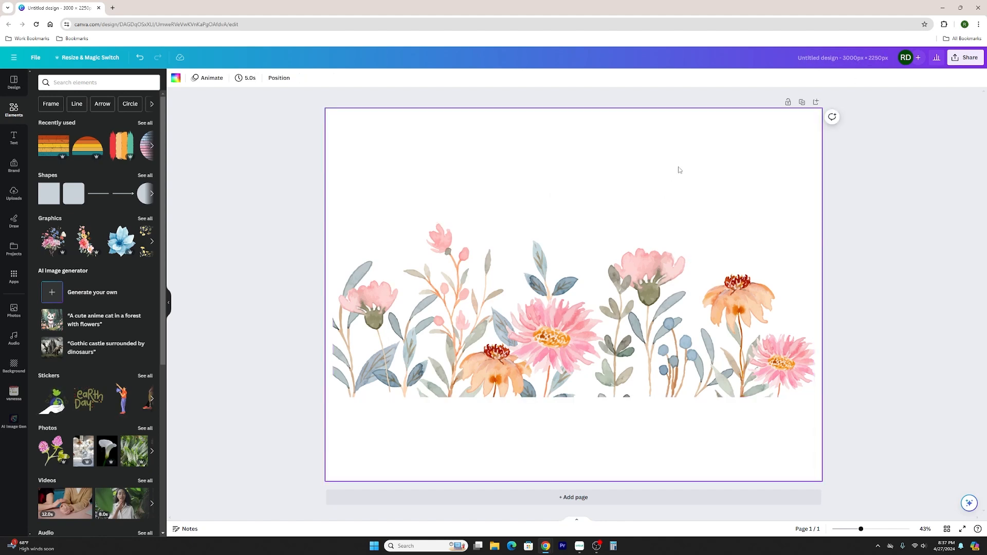
pyautogui.click(958, 64)
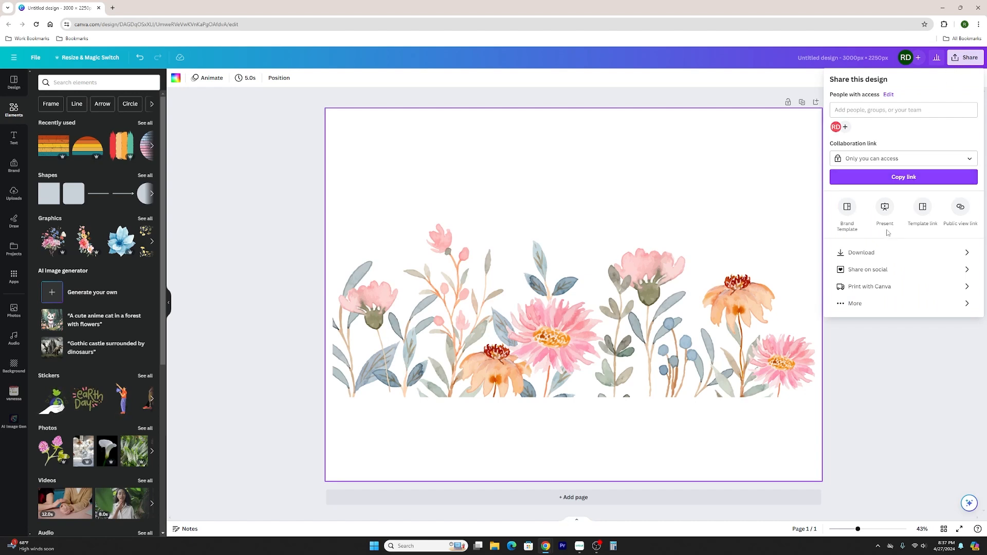
pyautogui.click(884, 261)
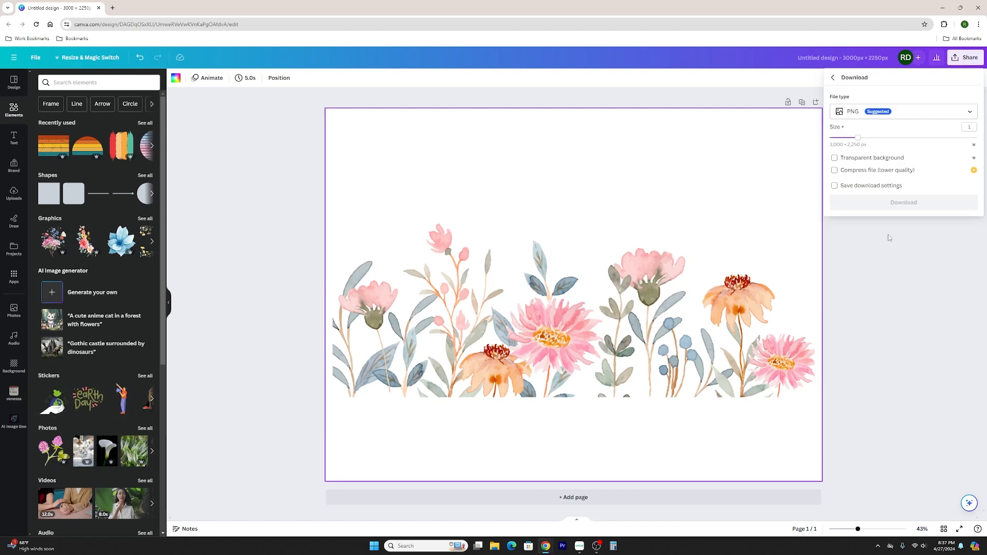
pyautogui.click(883, 162)
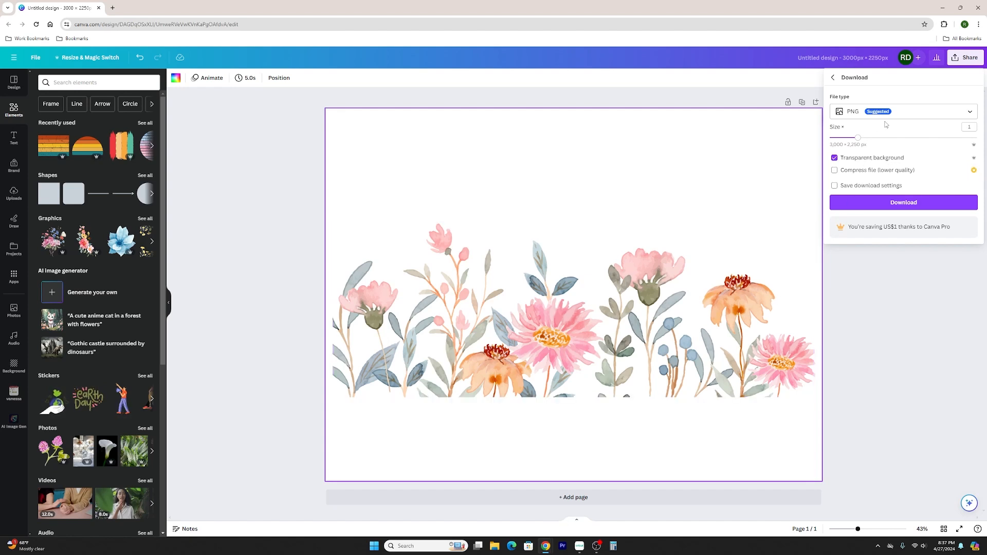
# Switch to Cricut Design Space and add the uploaded orange and pink floral border image to the canvas.
pyautogui.click(579, 546)
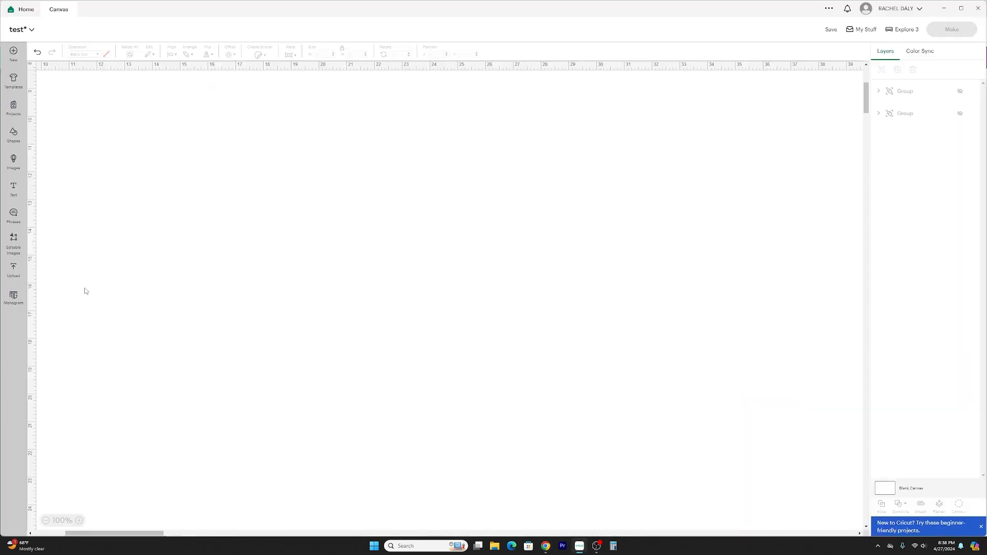
pyautogui.click(14, 269)
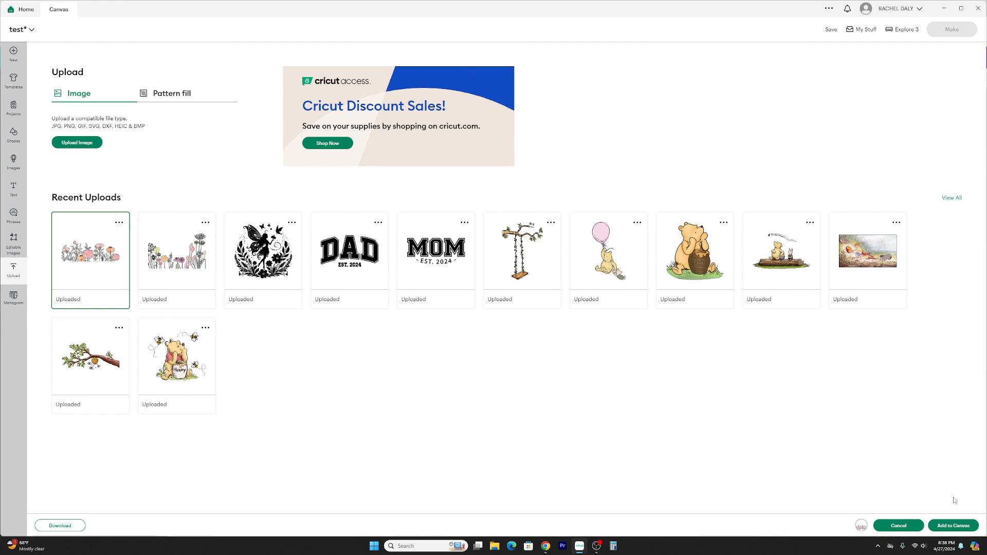
pyautogui.click(972, 526)
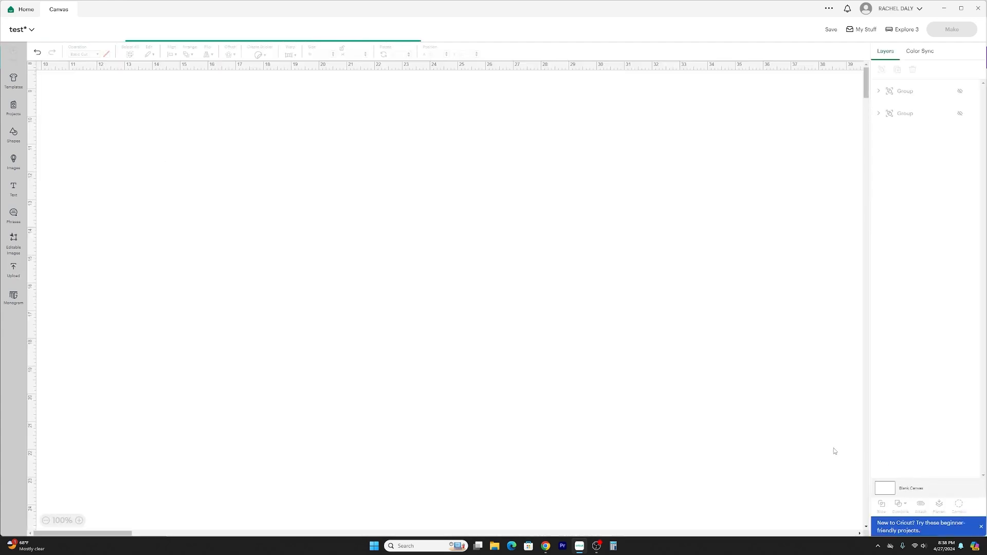
# Move the floral image to an empty area near the canvas's upper right and deselect it.
pyautogui.moveTo(237, 149); pyautogui.dragTo(314, 292)
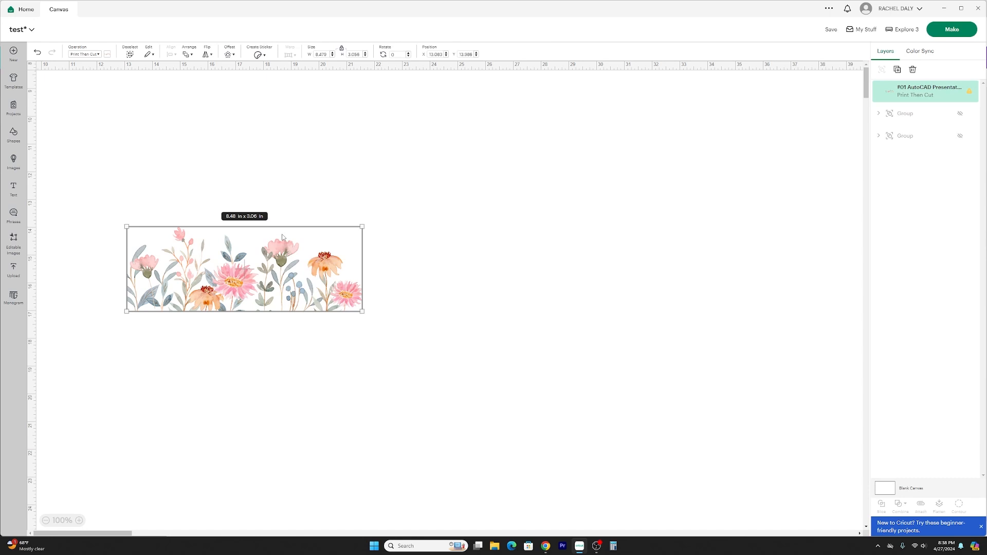
pyautogui.moveTo(218, 252); pyautogui.dragTo(684, 125)
pyautogui.click(161, 229)
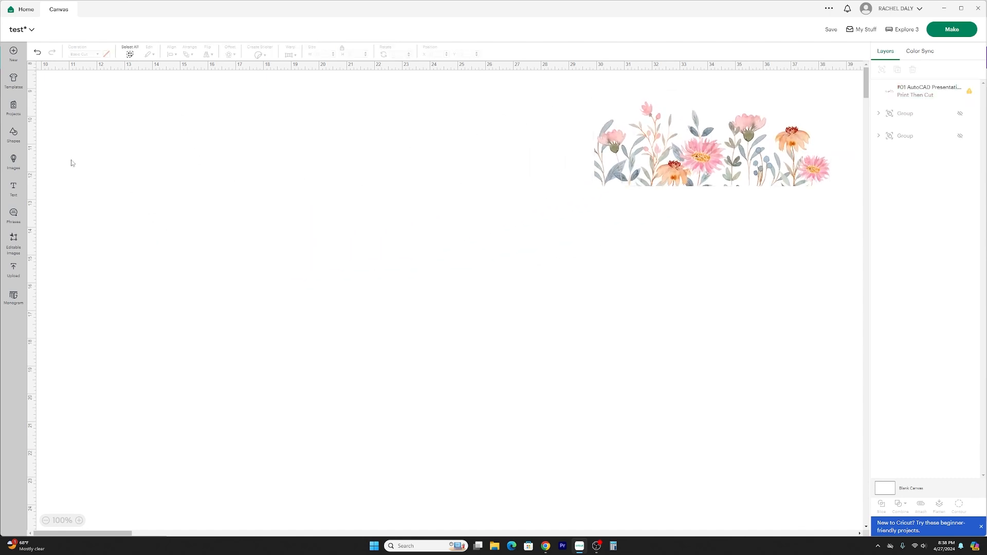
# Add a square to the empty part of the canvas, unlock its proportions and set its operation to Guide.
pyautogui.click(18, 142)
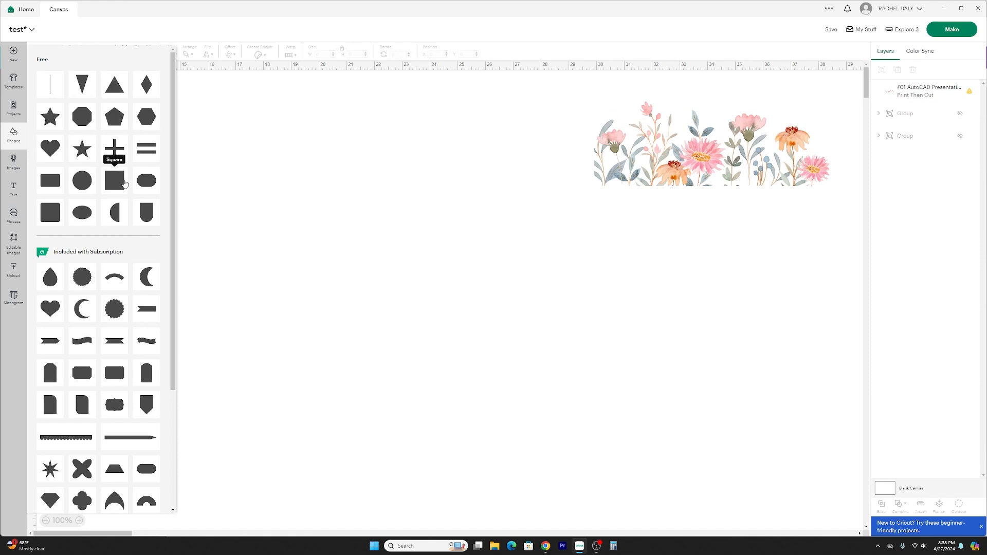
pyautogui.click(124, 183)
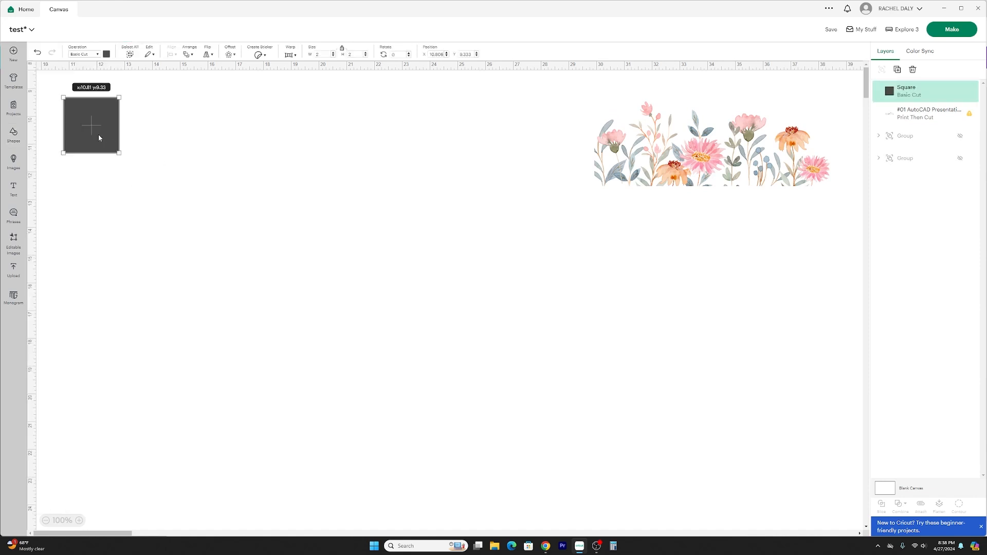
pyautogui.moveTo(97, 135); pyautogui.dragTo(201, 227)
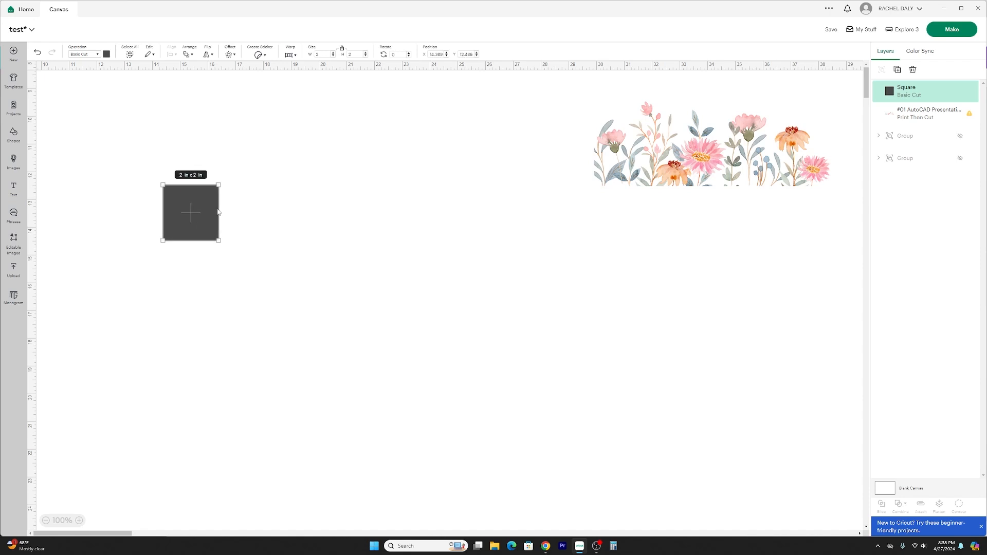
pyautogui.click(342, 49)
pyautogui.click(83, 55)
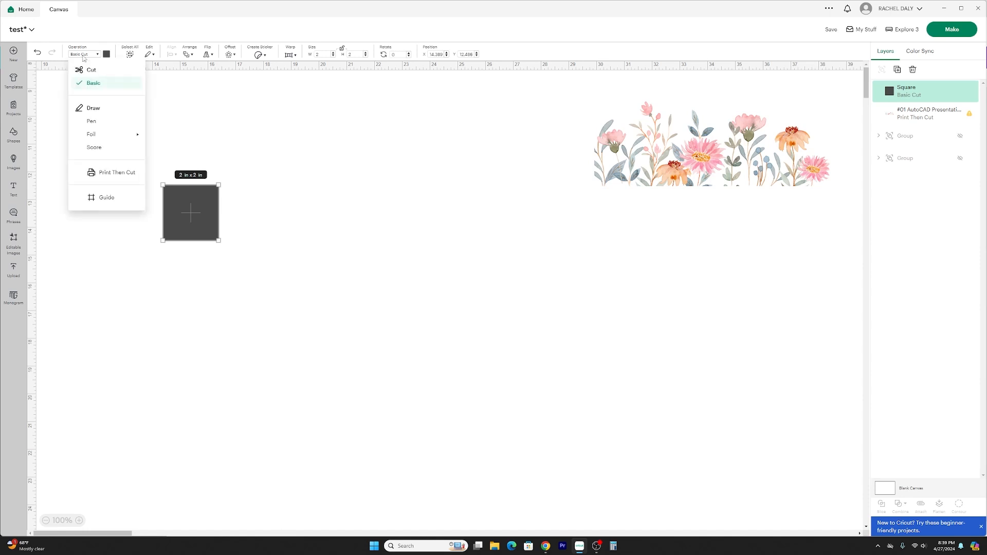
pyautogui.click(108, 198)
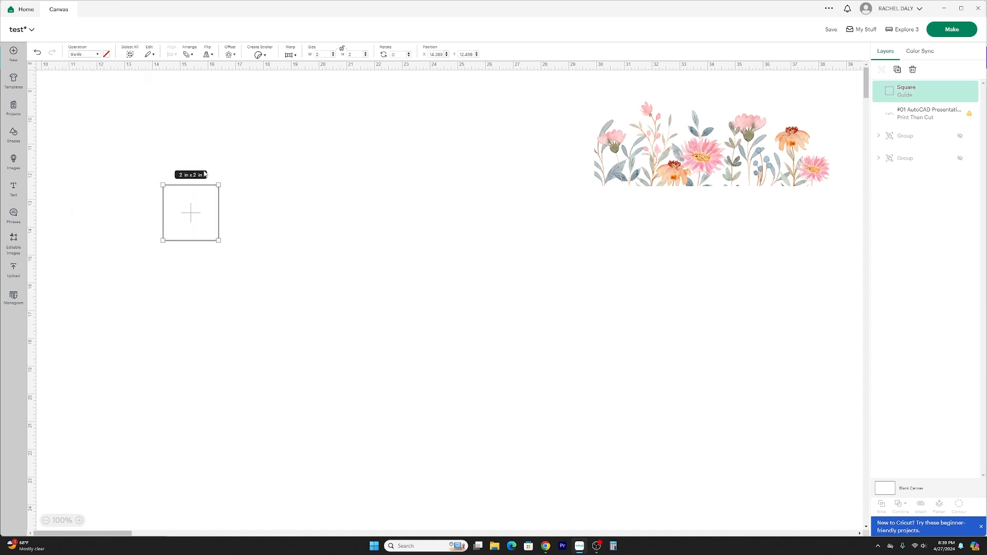
# Resize the guide to 24 in wide by 11.75 in high and move it to about x 11.75, y 12.26.
pyautogui.click(323, 55)
pyautogui.click(341, 50)
pyautogui.click(355, 53)
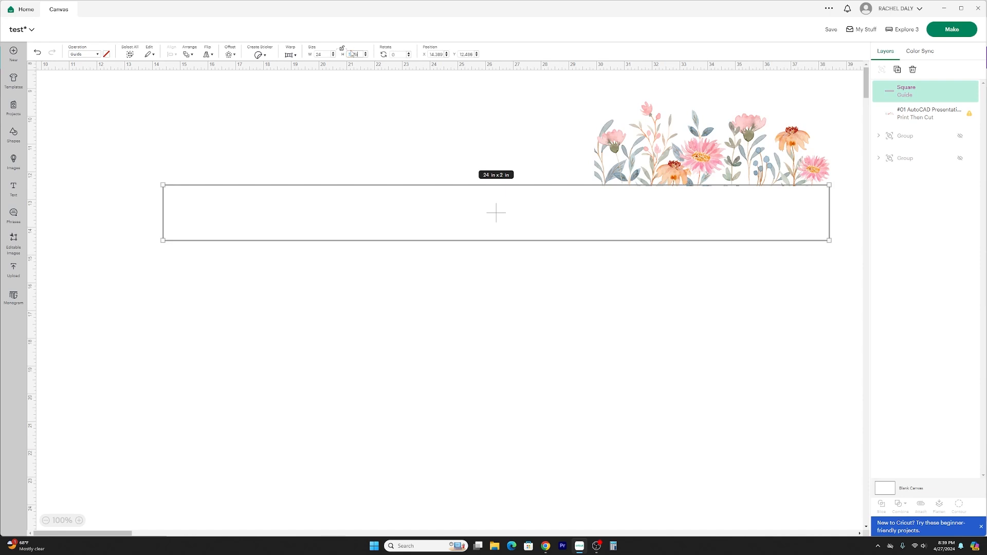
pyautogui.press('Return')
pyautogui.moveTo(557, 291); pyautogui.dragTo(480, 286)
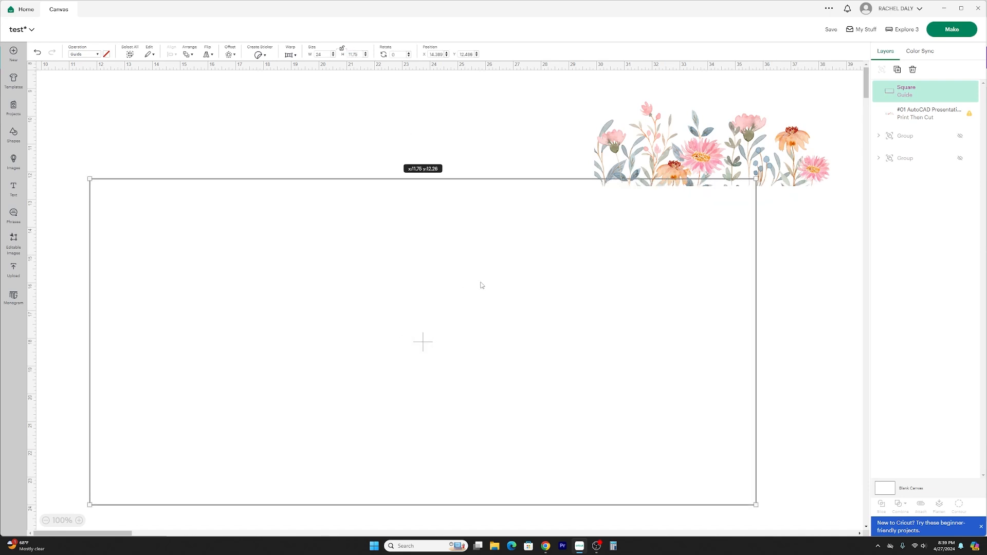
# Move the floral image inside the guide and enlarge it proportionally to about 20.77 × 7.49 in.
pyautogui.moveTo(722, 139); pyautogui.dragTo(383, 270)
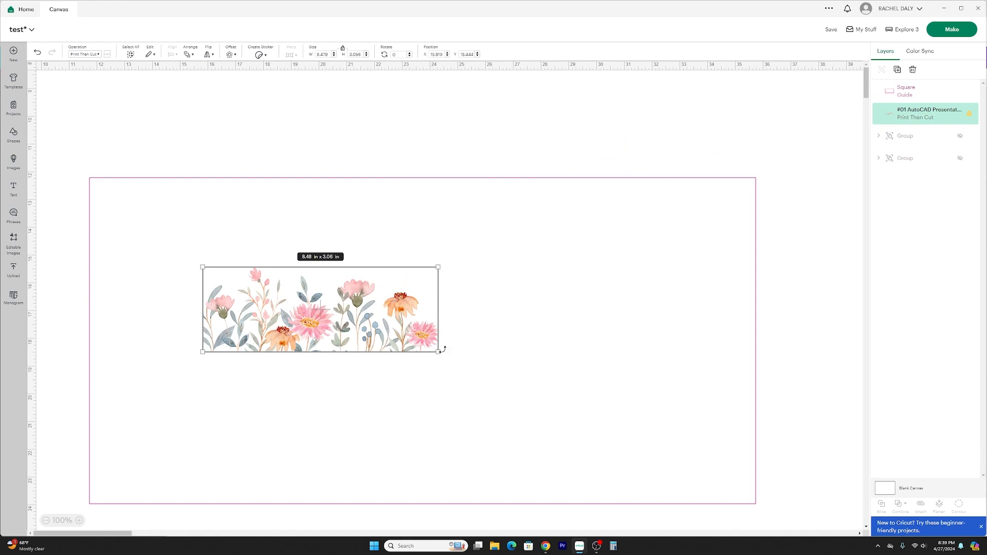
pyautogui.moveTo(438, 351); pyautogui.dragTo(780, 474)
pyautogui.moveTo(683, 425); pyautogui.dragTo(617, 438)
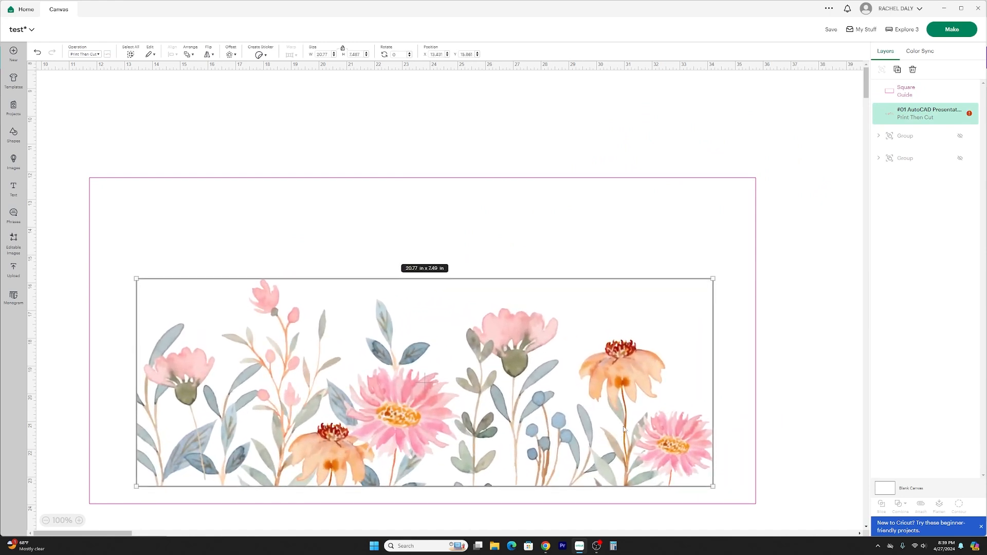
# Auto-resize the oversized floral image, bring it back into the guide and enlarge it to about 14.98 × 5.4 in.
pyautogui.click(968, 114)
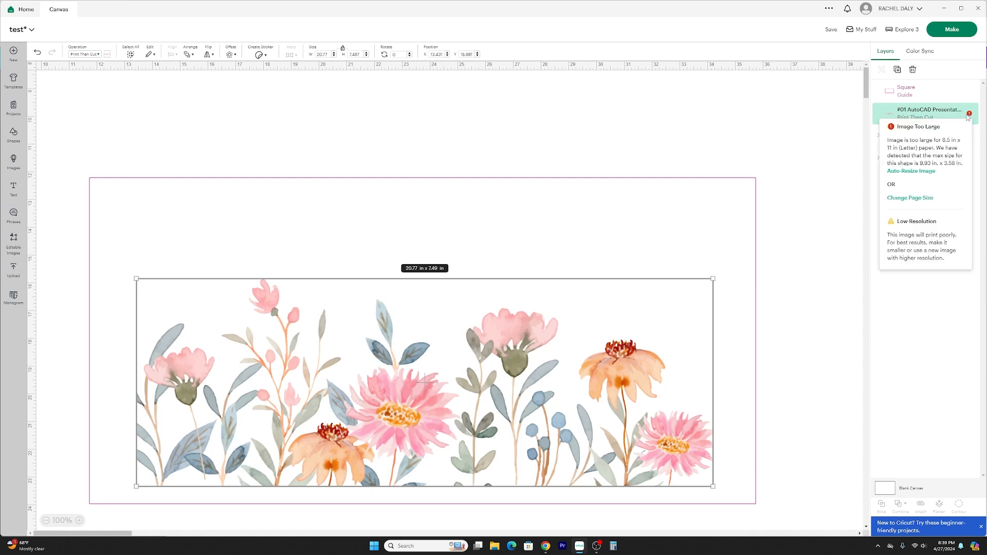
pyautogui.click(928, 176)
pyautogui.moveTo(154, 122); pyautogui.dragTo(335, 324)
pyautogui.moveTo(400, 252); pyautogui.dragTo(540, 204)
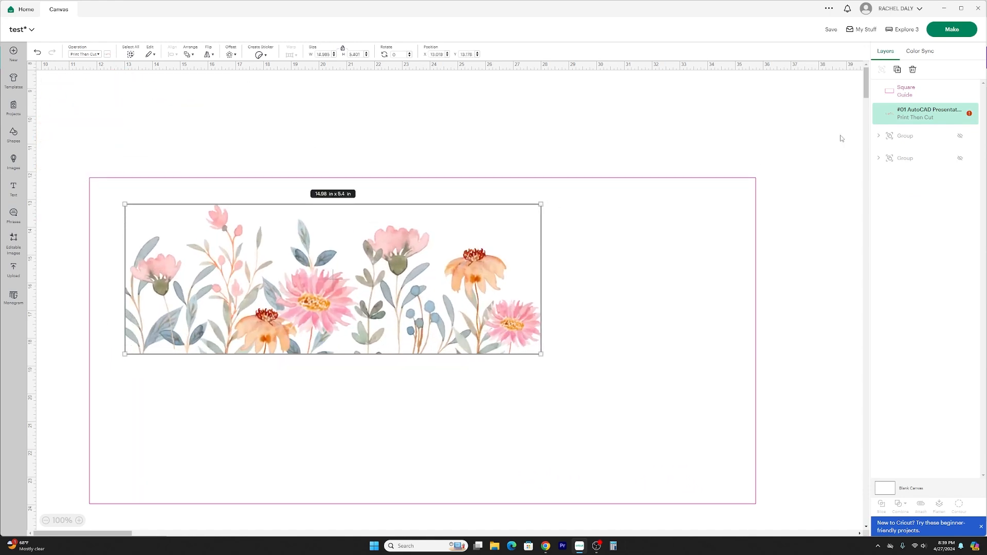
# Auto-resize the floral image to the maximum printable size and place it near the guide's lower-left corner.
pyautogui.moveTo(969, 114)
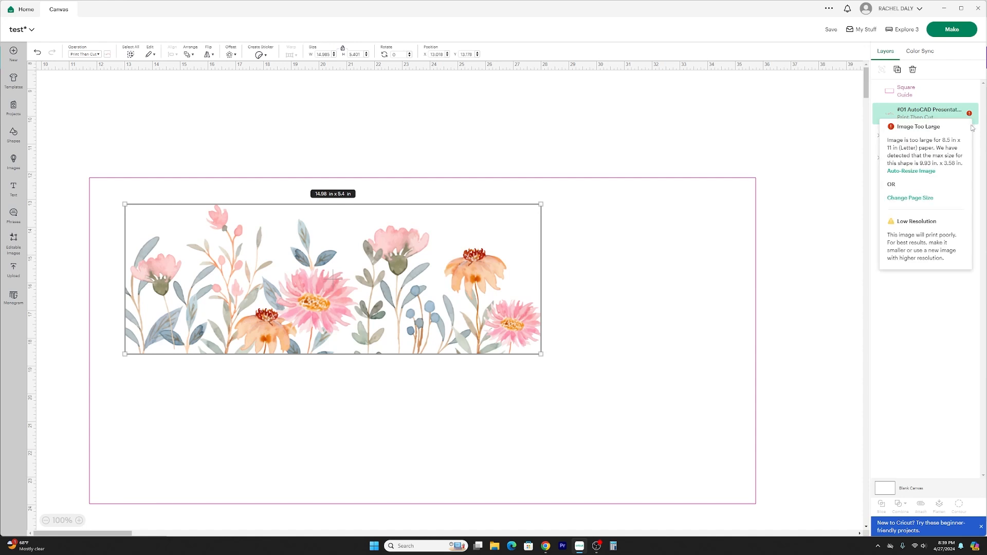
pyautogui.click(924, 171)
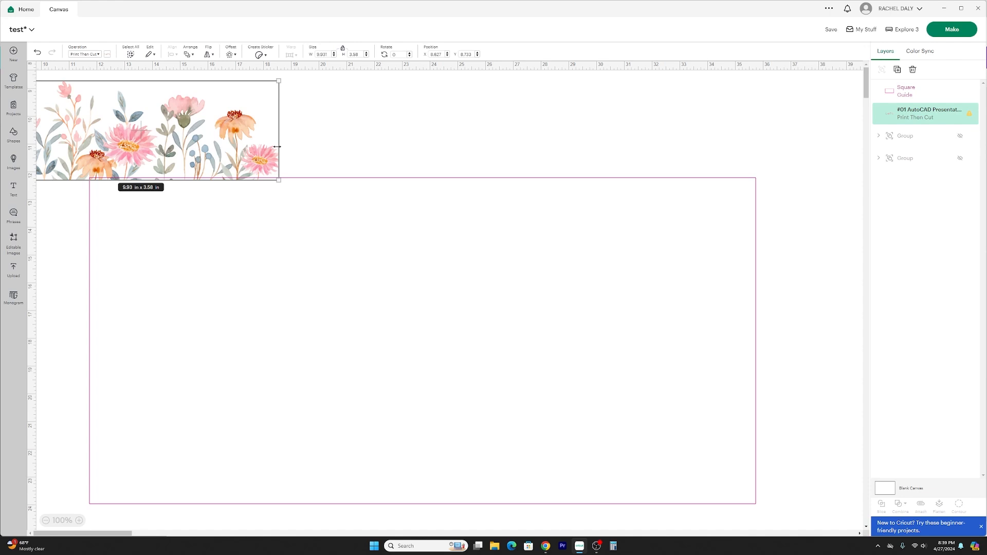
pyautogui.moveTo(224, 128); pyautogui.dragTo(317, 429)
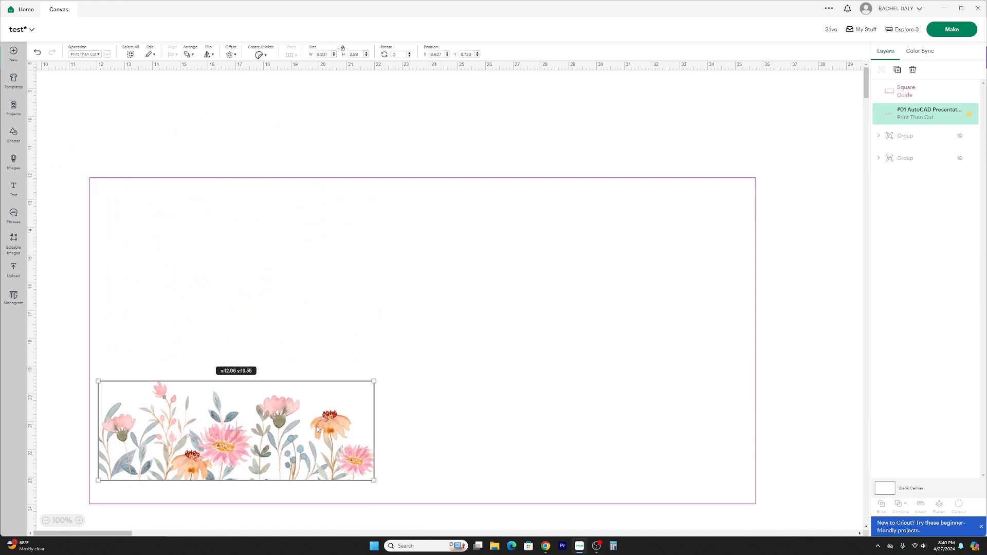
# Align the floral image and the guide rectangle along their bottom and left edges.
pyautogui.moveTo(262, 517); pyautogui.dragTo(211, 411)
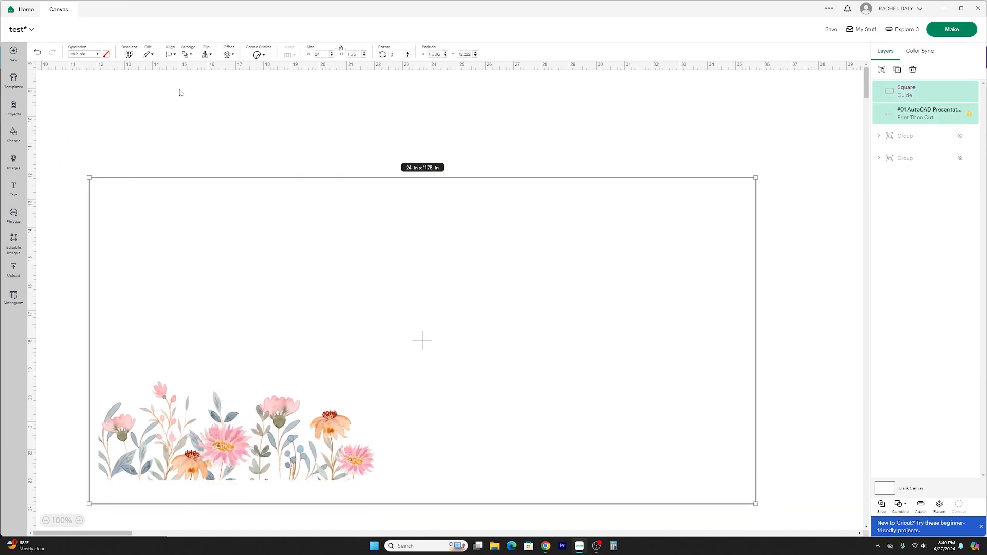
pyautogui.click(169, 55)
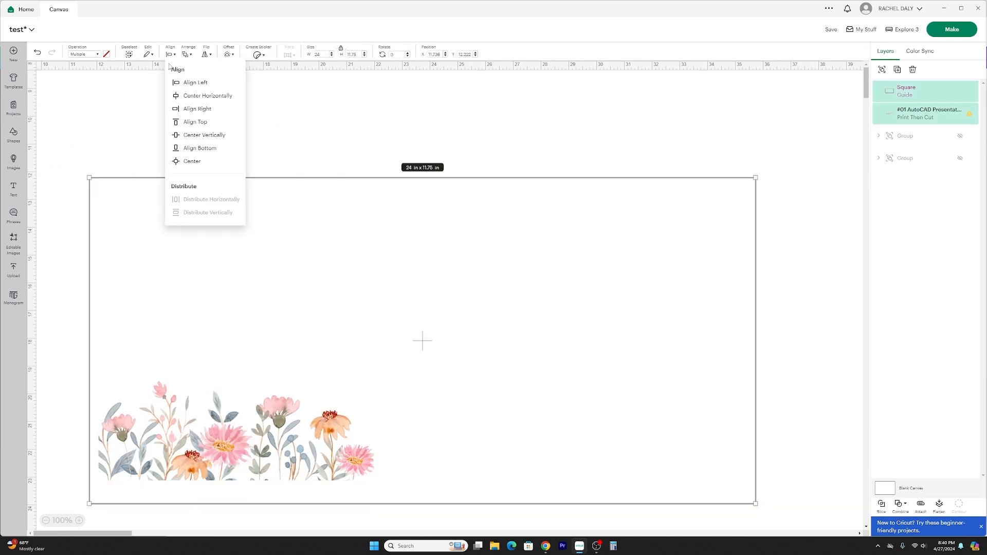
pyautogui.click(188, 149)
pyautogui.click(171, 54)
pyautogui.click(183, 83)
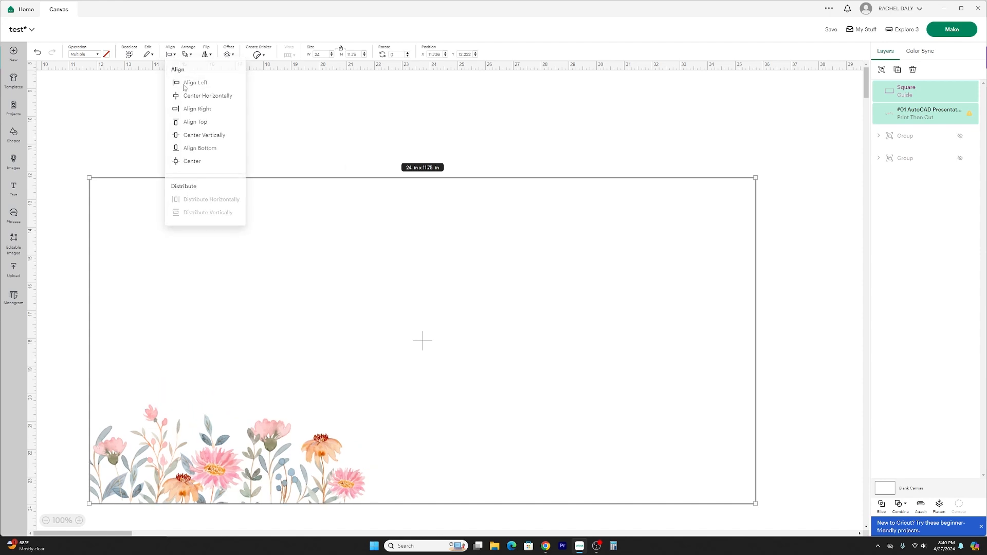
# Move the guide and floral image together to about x 1.75, y 12.4, and select only the guide.
pyautogui.scroll(-1, 385, 281)
pyautogui.scroll(-4, 440, 300)
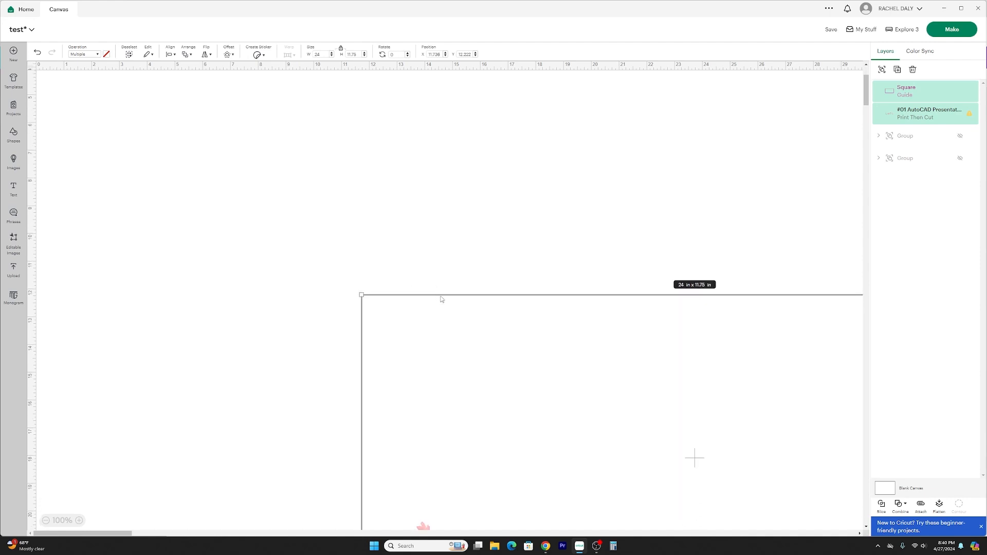
pyautogui.middleClick(442, 303)
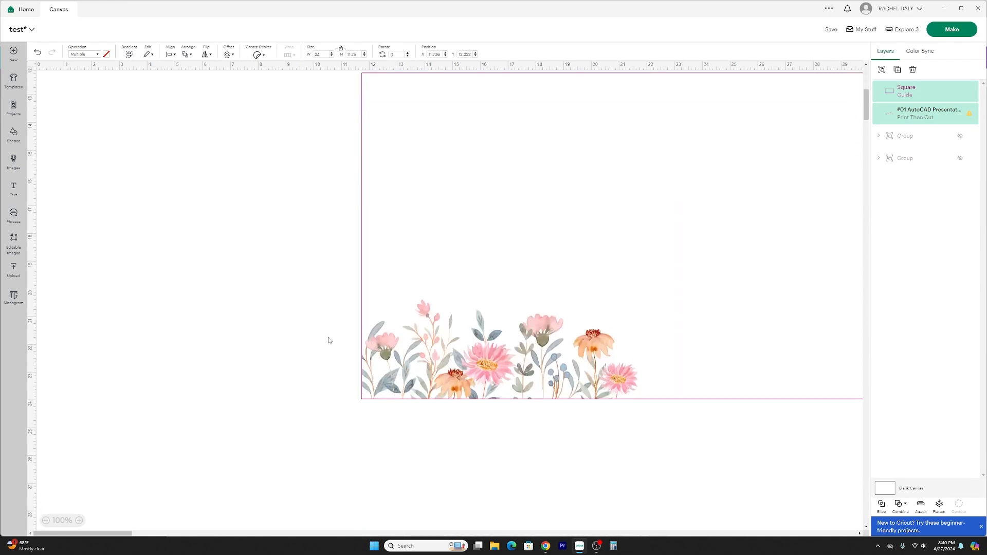
pyautogui.moveTo(591, 449); pyautogui.dragTo(516, 332)
pyautogui.moveTo(520, 340); pyautogui.dragTo(243, 346)
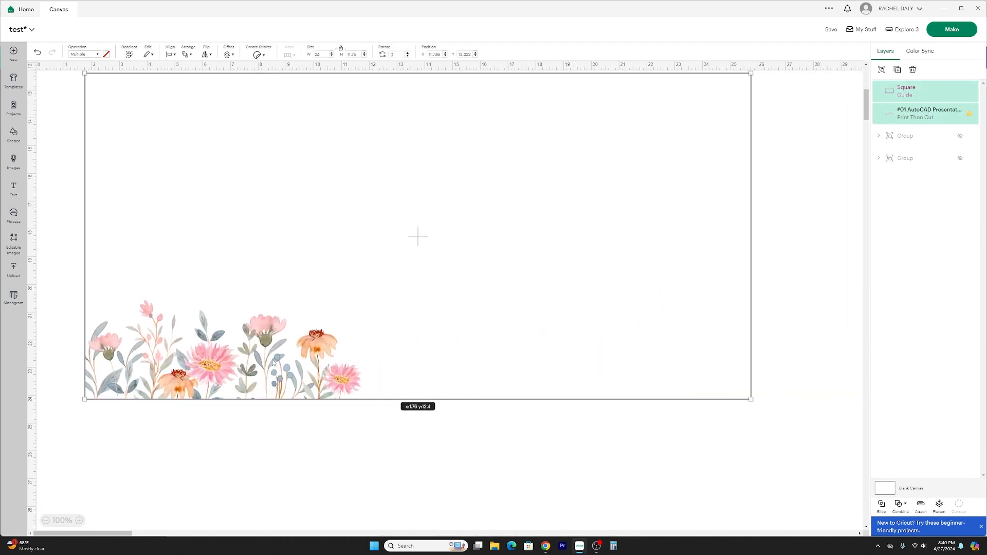
pyautogui.click(337, 409)
pyautogui.click(292, 378)
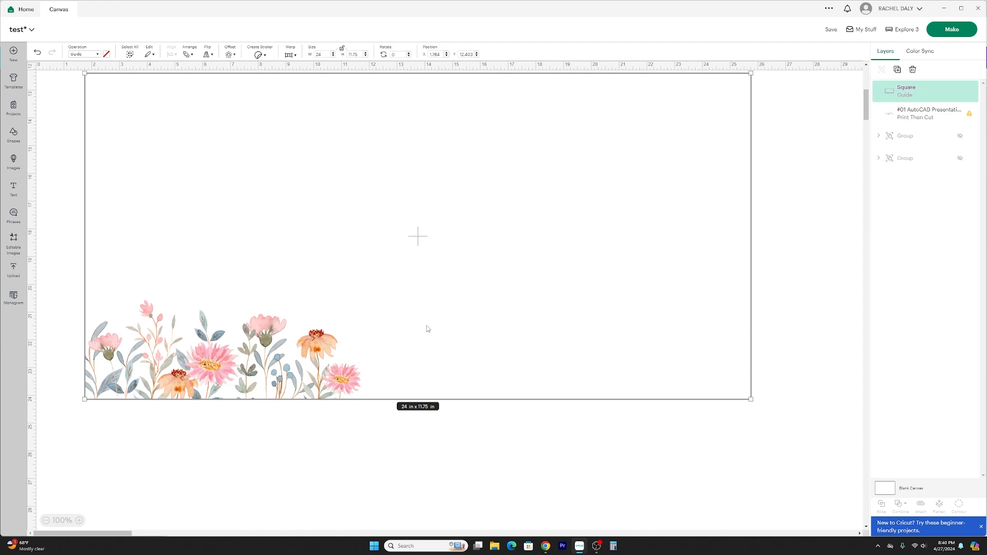
# Send the guide rectangle behind the floral image and deselect it.
pyautogui.click(187, 56)
pyautogui.click(221, 110)
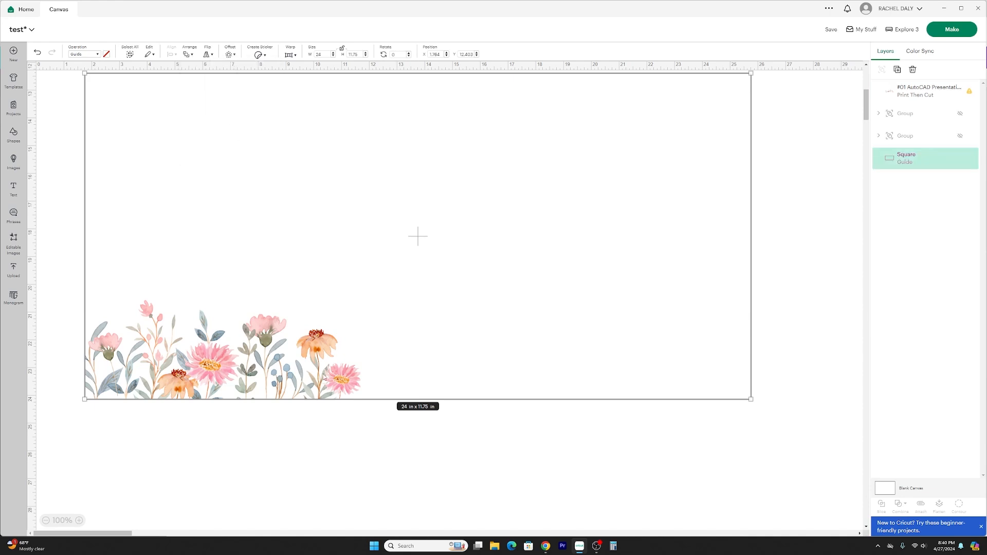
pyautogui.click(276, 484)
# Duplicate the floral image and place the copy beside the original along the guide's bottom edge, slightly overlapping, at about x 11.2.
pyautogui.click(267, 378)
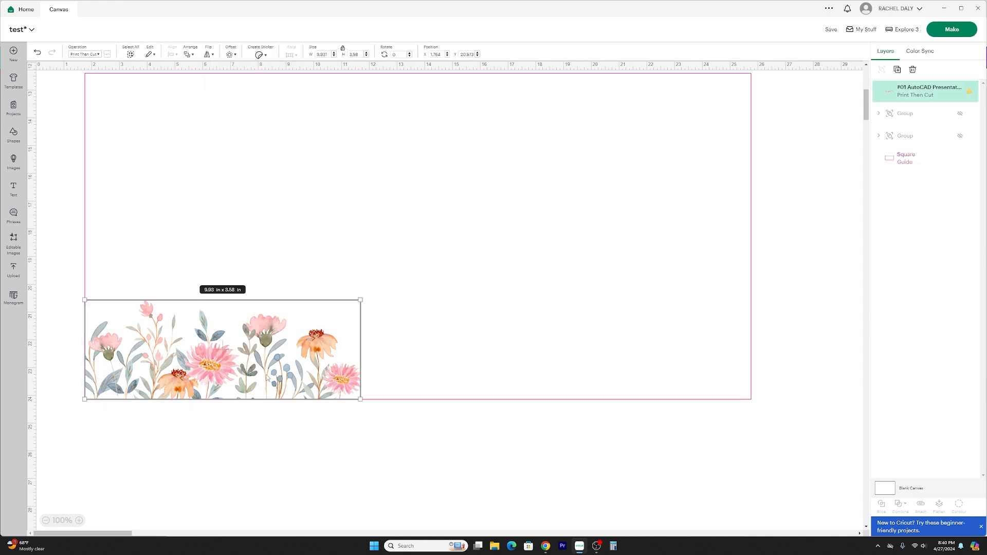
pyautogui.click(901, 71)
pyautogui.moveTo(209, 124); pyautogui.dragTo(507, 340)
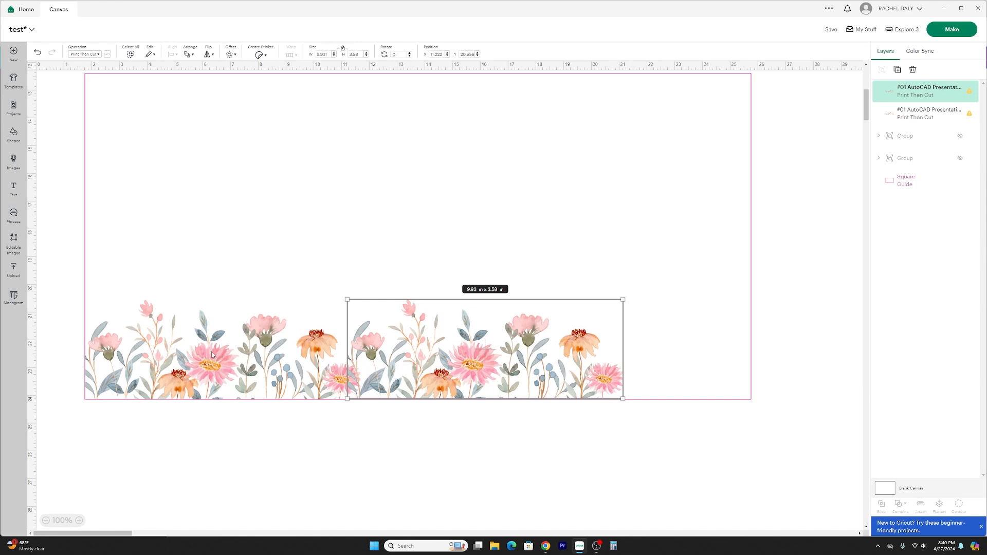
pyautogui.click(392, 436)
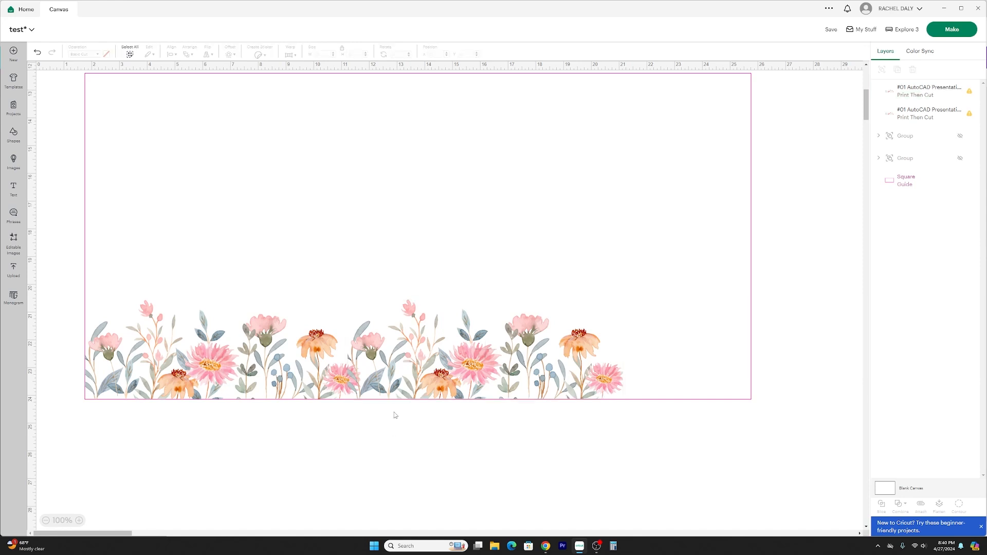
pyautogui.click(78, 520)
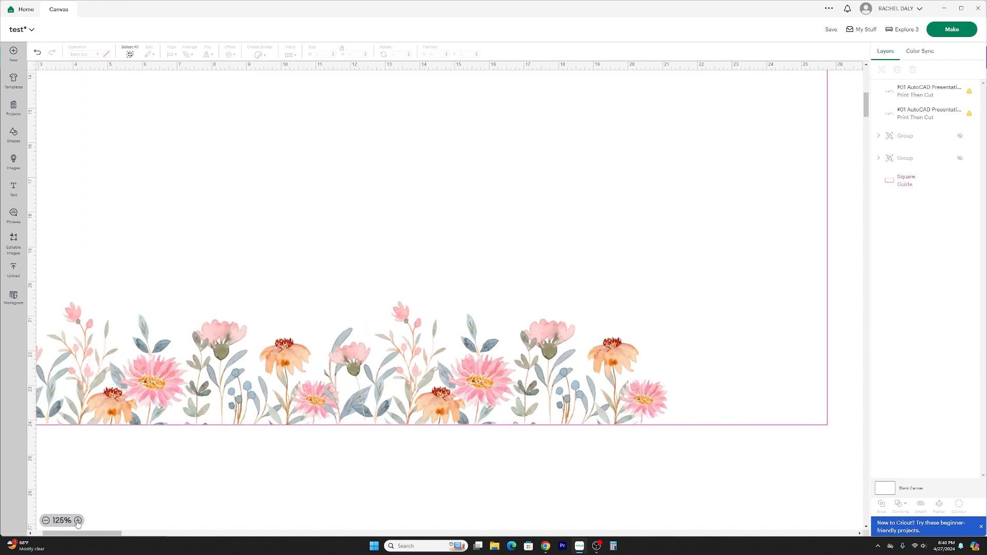
pyautogui.click(79, 520)
pyautogui.scroll(-2, 301, 374)
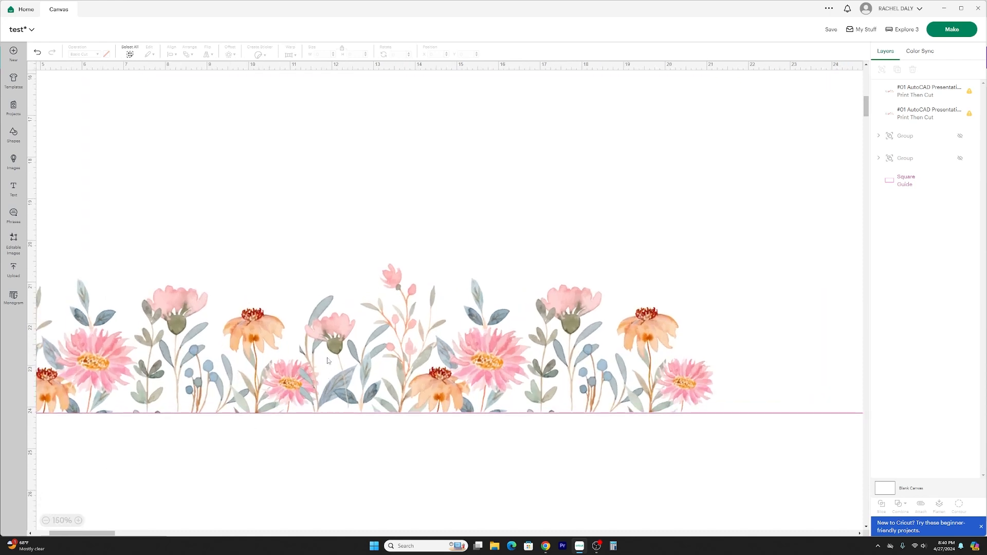
# Switch to the Canva design and shift the floral image slightly to the right, past the page's right edge.
pyautogui.click(545, 545)
pyautogui.click(574, 530)
pyautogui.click(463, 335)
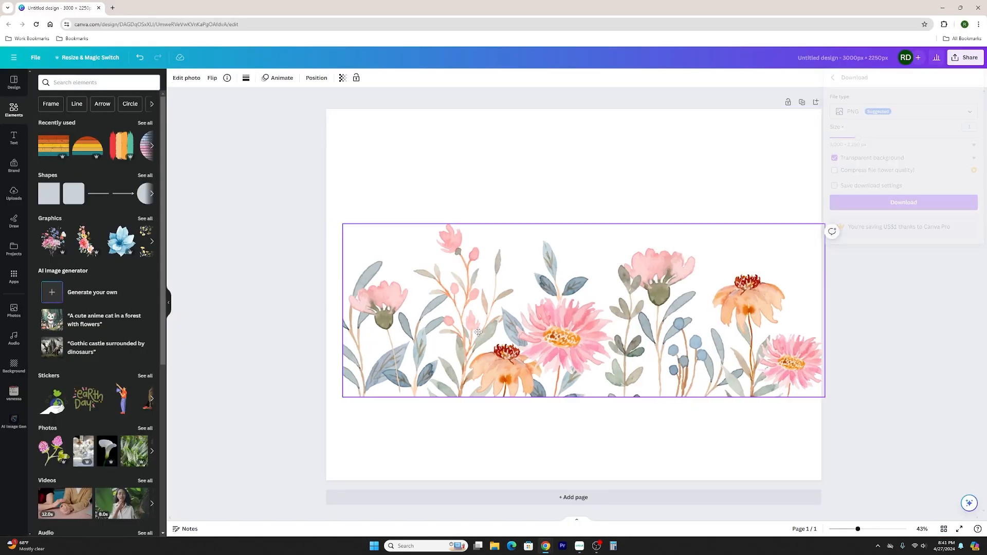
pyautogui.click(468, 198)
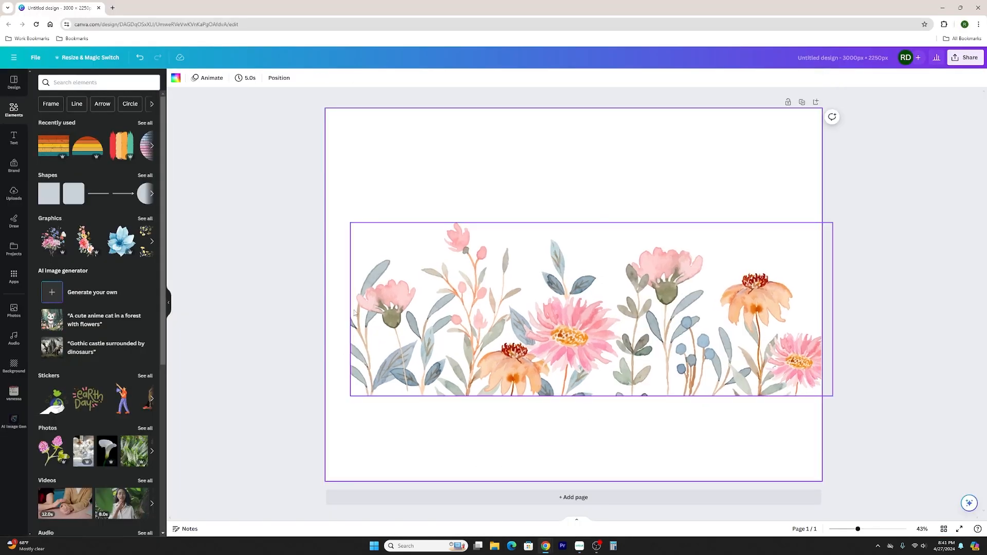
# Try extending the floral image's left edge outward, undo it, and switch back to Cricut Design Space.
pyautogui.click(350, 326)
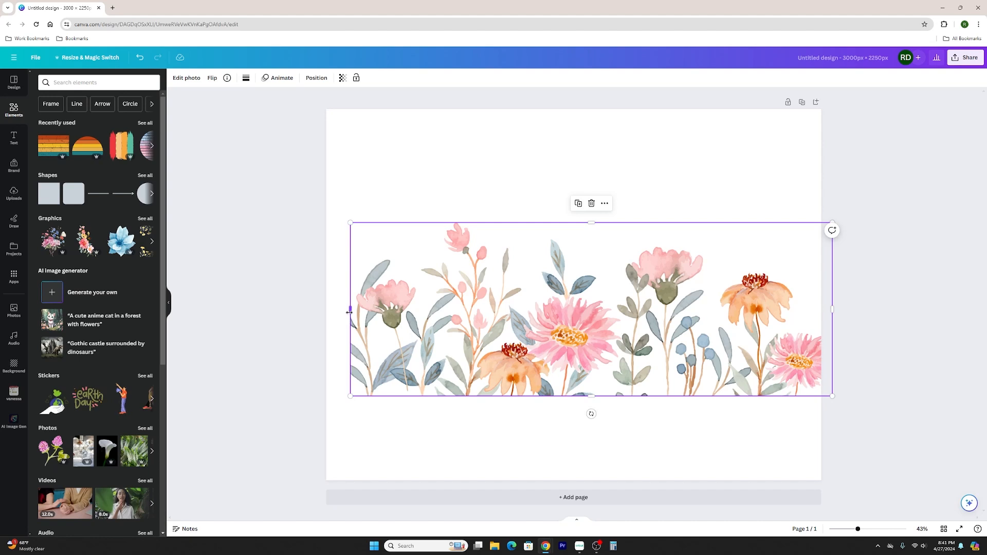
pyautogui.moveTo(348, 311); pyautogui.dragTo(343, 311)
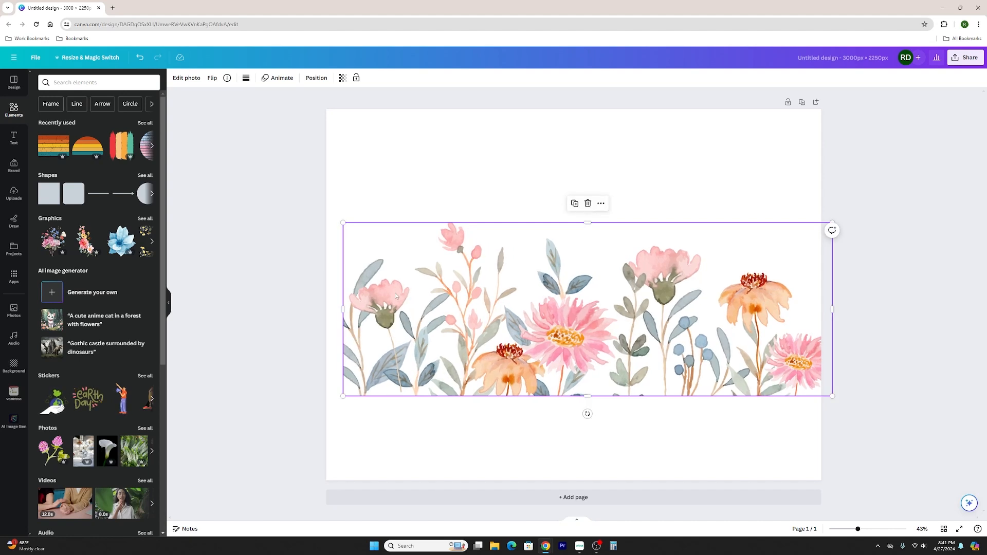
pyautogui.hotkey('ctrl', 'z')
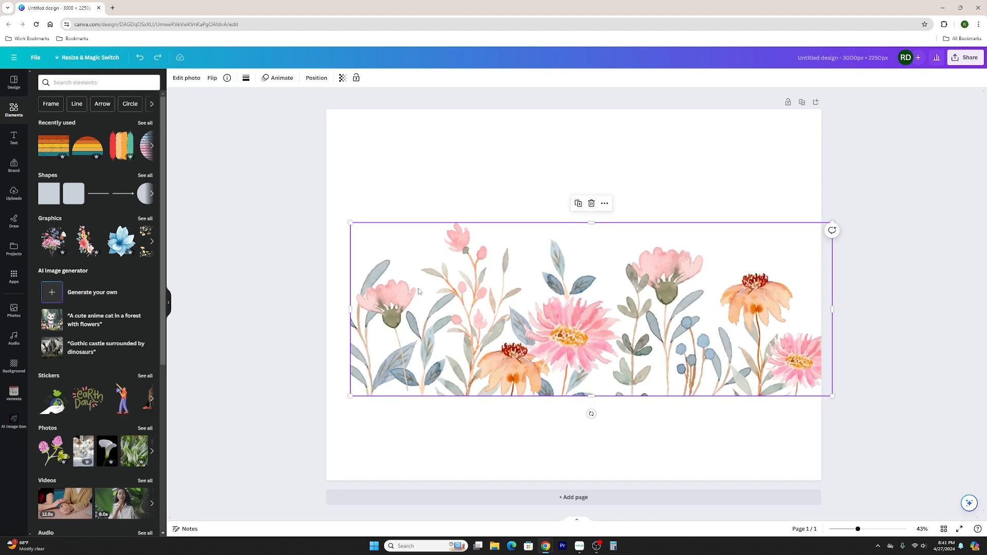
pyautogui.click(416, 201)
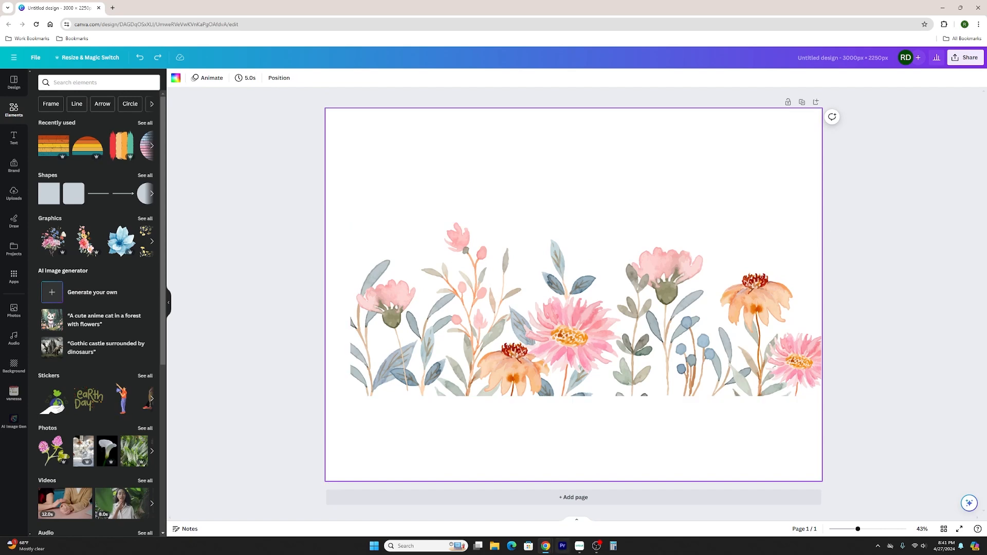
pyautogui.click(579, 546)
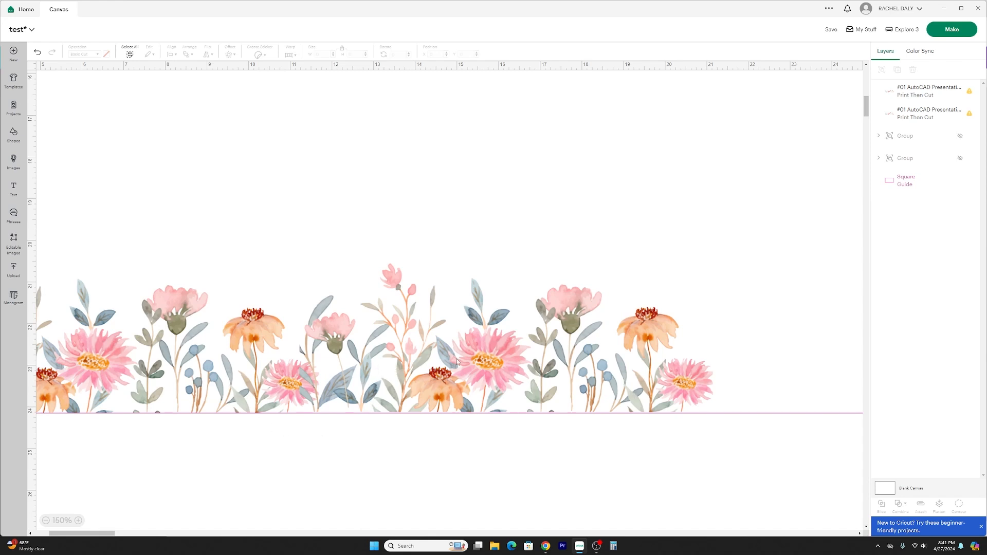
# Move the second floral image left to about x 10.63 so it overlaps the first, and send it to the back.
pyautogui.moveTo(458, 362); pyautogui.dragTo(433, 361)
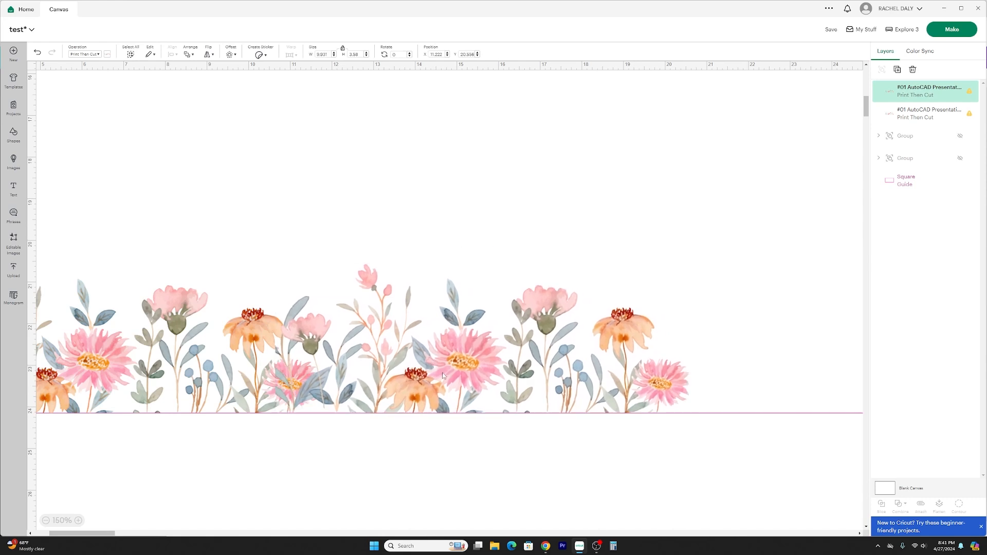
pyautogui.rightClick(456, 375)
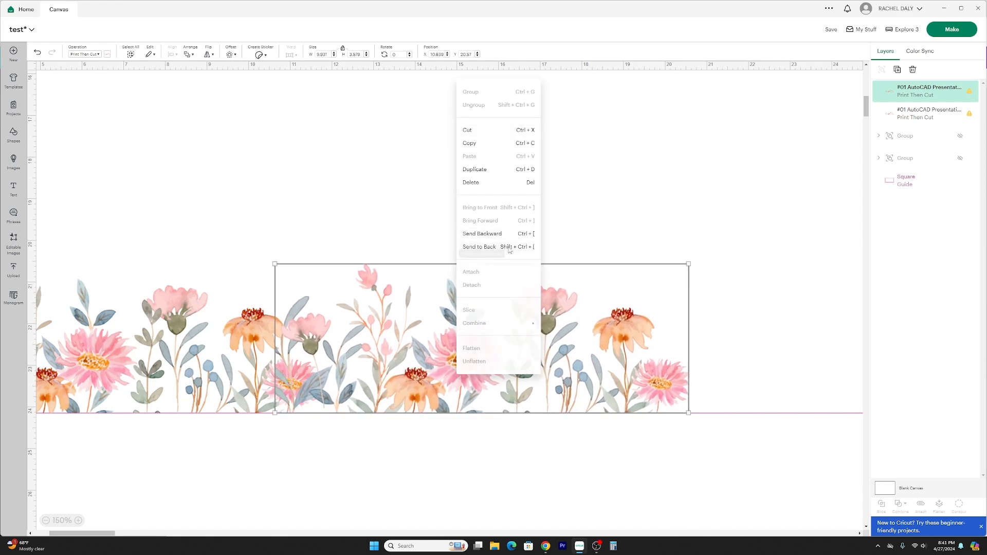
pyautogui.click(509, 252)
pyautogui.click(497, 461)
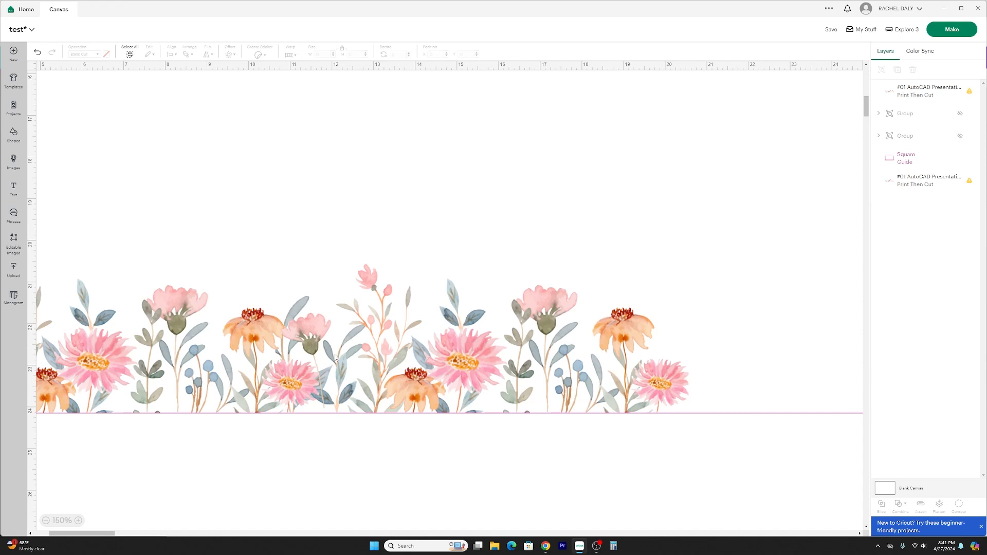
pyautogui.moveTo(338, 354); pyautogui.dragTo(367, 354)
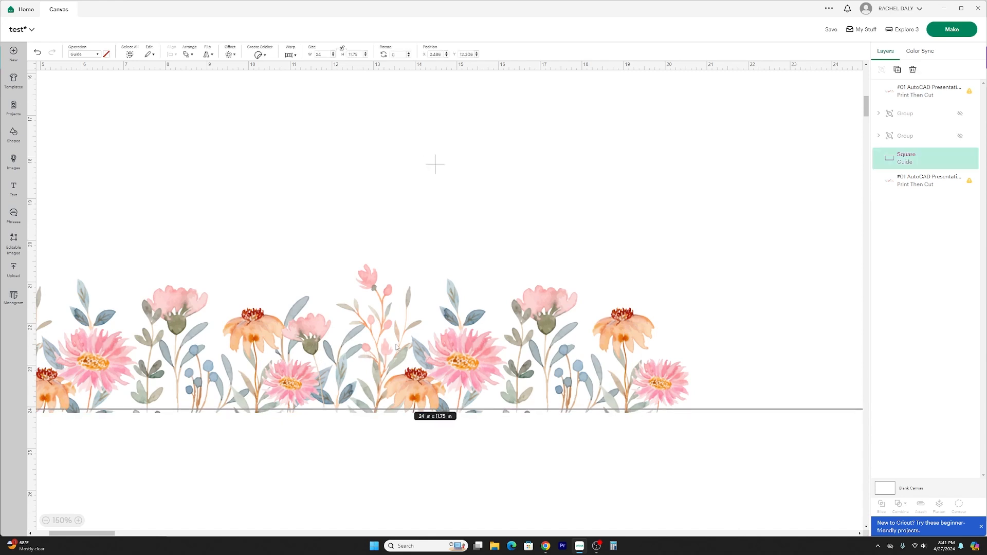
pyautogui.hotkey('ctrl', 'z')
pyautogui.hotkey('ctrl', 'z')
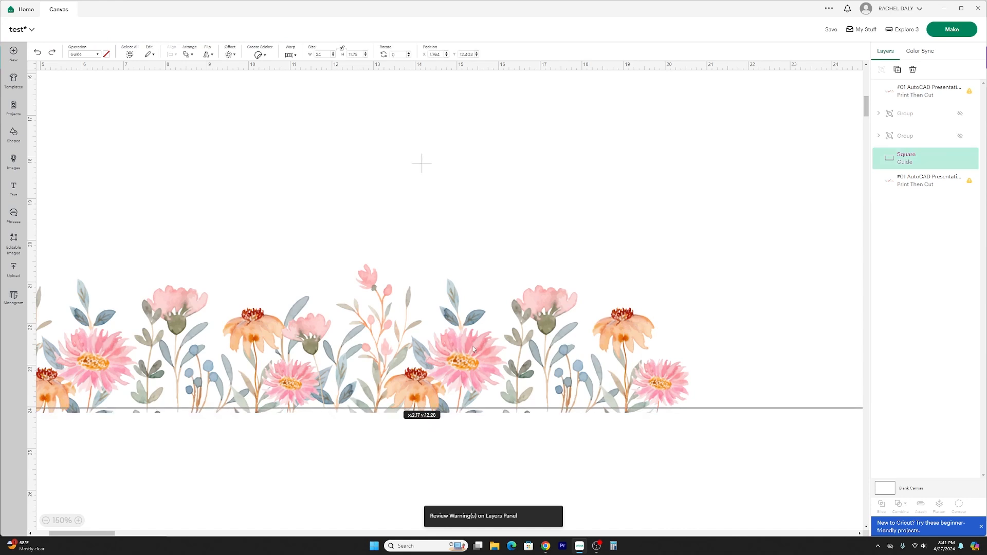
pyautogui.moveTo(472, 347); pyautogui.dragTo(472, 350)
pyautogui.hotkey('ctrl', 'z')
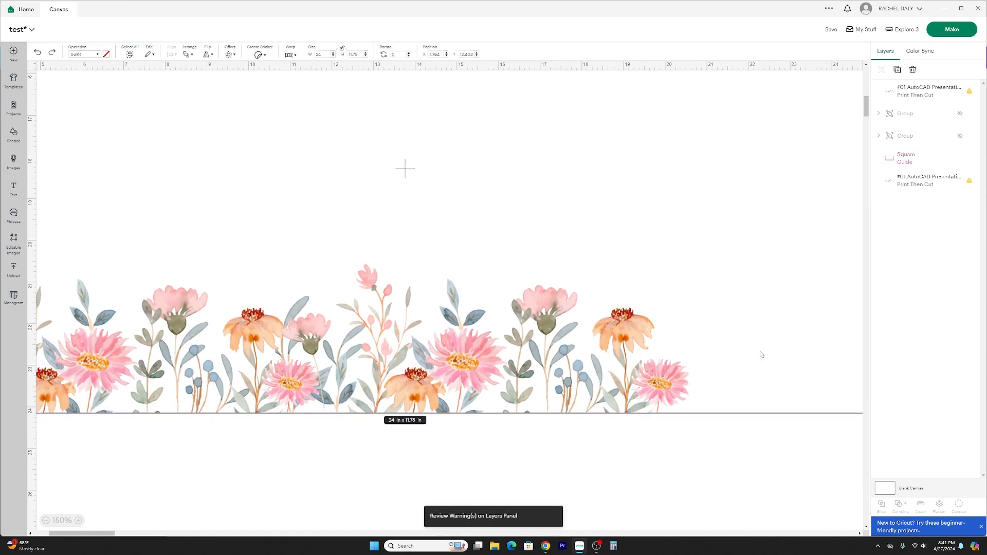
# Send the guide rectangle to the back, behind both floral images.
pyautogui.click(761, 354)
pyautogui.click(188, 55)
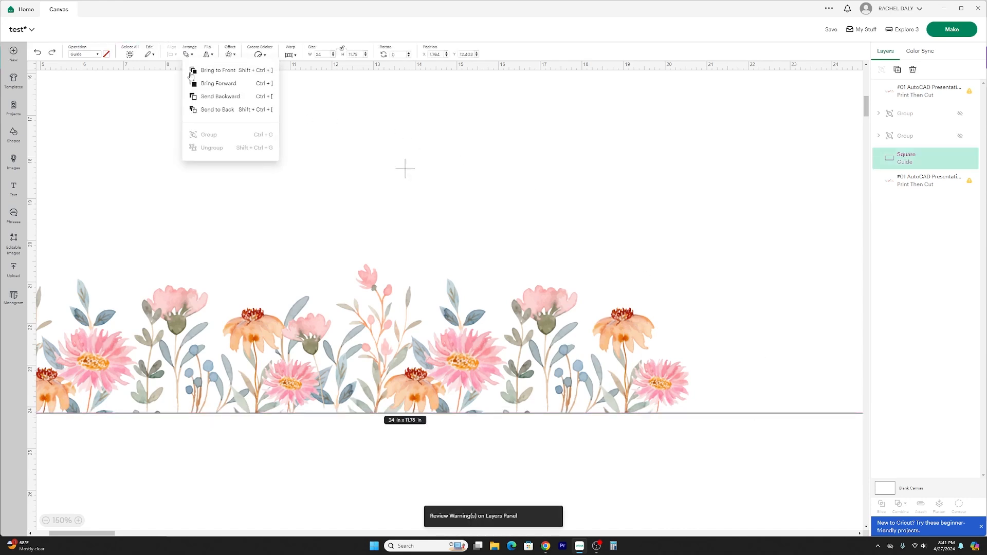
pyautogui.click(201, 109)
pyautogui.click(467, 443)
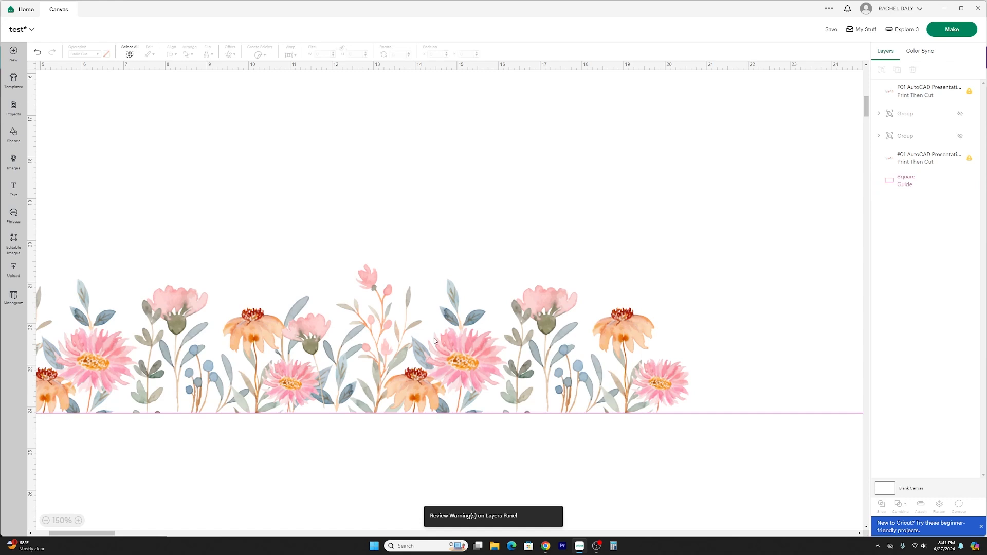
# Move the second floral image to the empty area below the guide, at about x 11.69, y 26.06, and deselect it.
pyautogui.moveTo(433, 338)
pyautogui.mouseDown()
pyautogui.moveTo(403, 350)
pyautogui.moveTo(451, 341)
pyautogui.mouseUp()
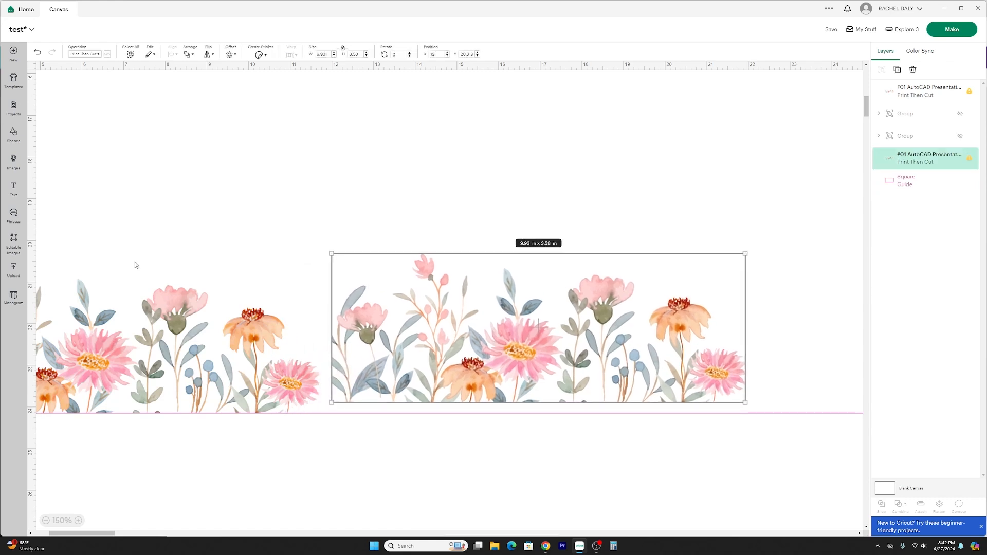
pyautogui.moveTo(395, 329); pyautogui.dragTo(411, 452)
pyautogui.scroll(-3, 411, 442)
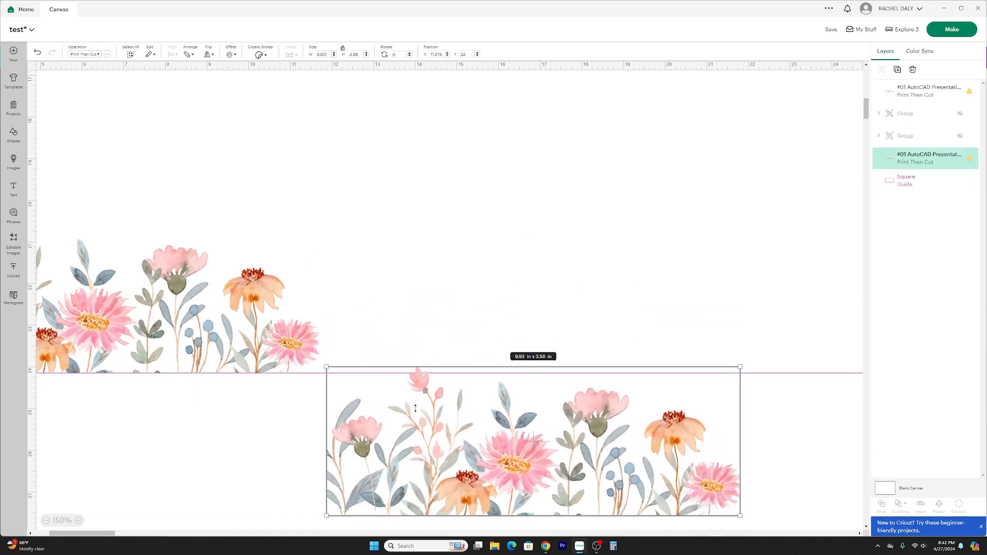
pyautogui.moveTo(408, 238); pyautogui.dragTo(398, 323)
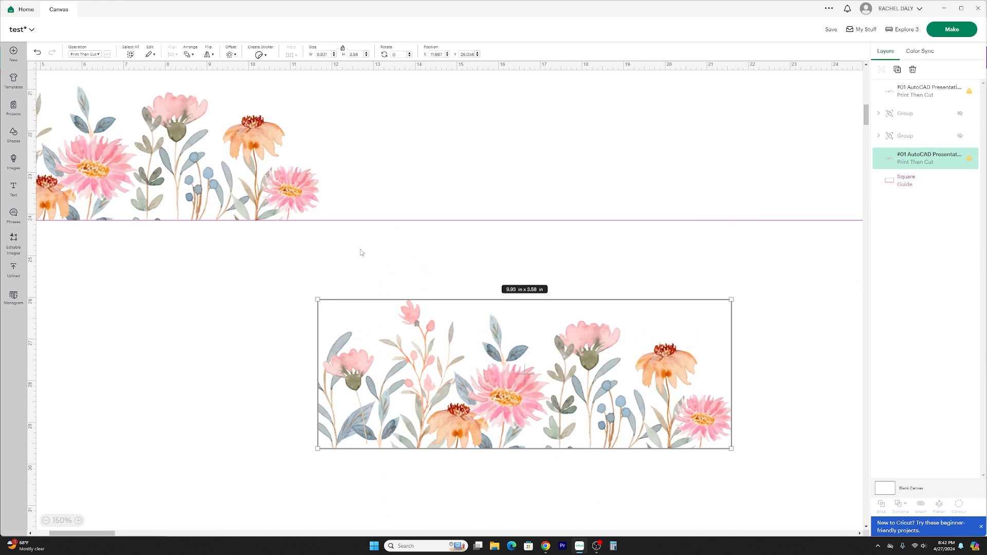
pyautogui.click(282, 278)
# Add a square shape, resize it to about 1.63 in, and place it just left of the lower floral image.
pyautogui.click(11, 134)
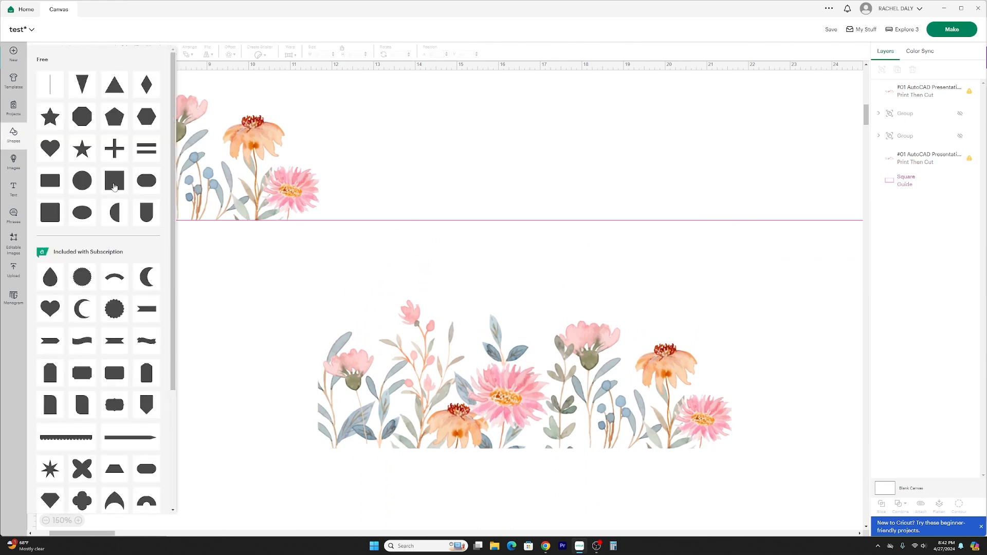
pyautogui.click(114, 186)
pyautogui.moveTo(102, 138); pyautogui.dragTo(277, 391)
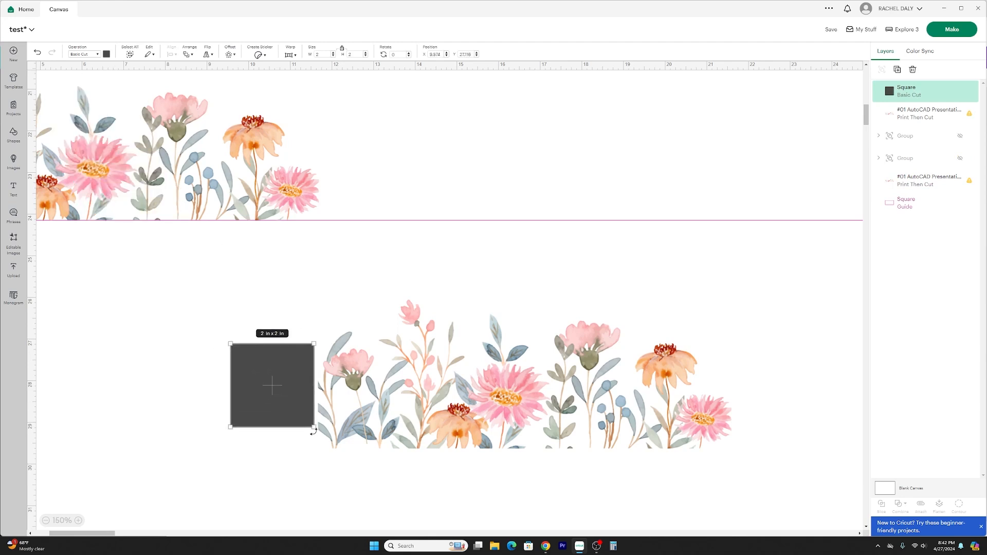
pyautogui.moveTo(310, 424); pyautogui.dragTo(296, 408)
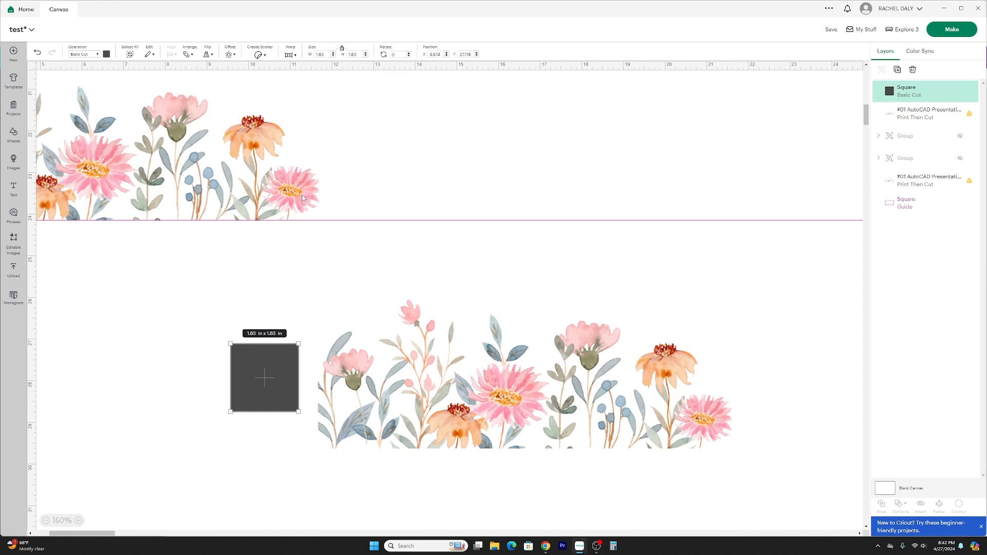
pyautogui.moveTo(251, 377); pyautogui.dragTo(256, 373)
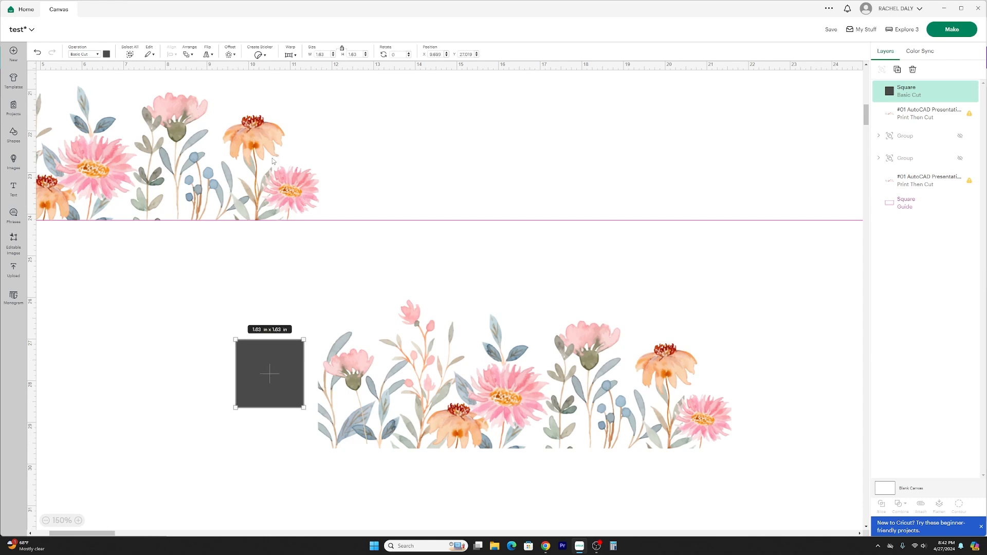
# Shrink the square to about 1.28 in and position it over the cut-off leaf at the lower floral image's left edge.
pyautogui.click(78, 520)
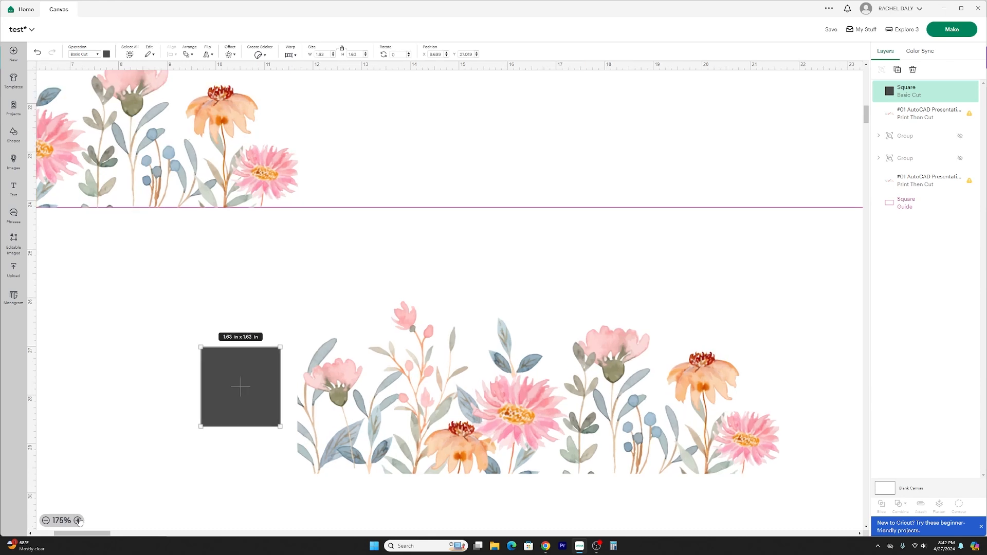
pyautogui.click(79, 520)
pyautogui.scroll(-1, 246, 411)
pyautogui.moveTo(235, 393); pyautogui.dragTo(255, 380)
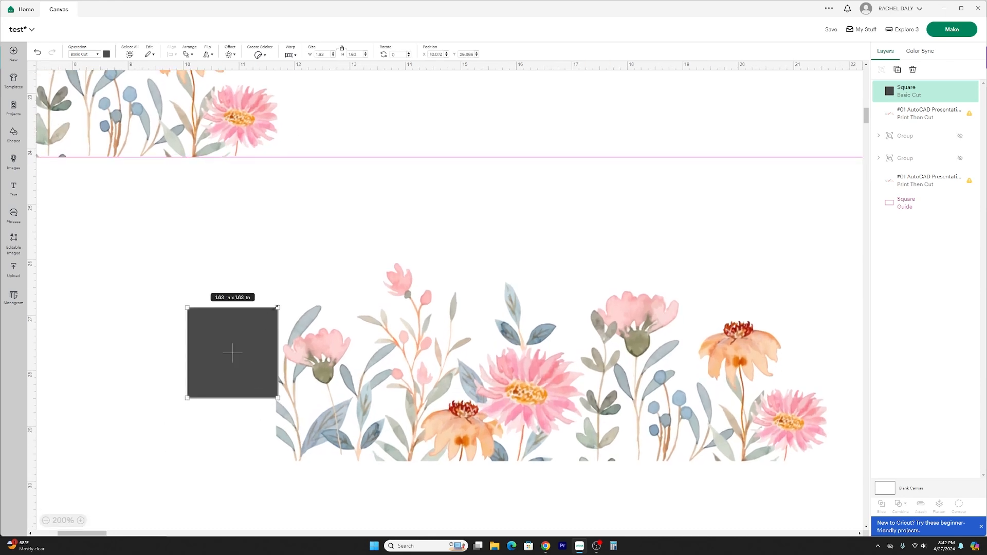
pyautogui.moveTo(277, 307); pyautogui.dragTo(257, 326)
pyautogui.moveTo(242, 379); pyautogui.dragTo(264, 377)
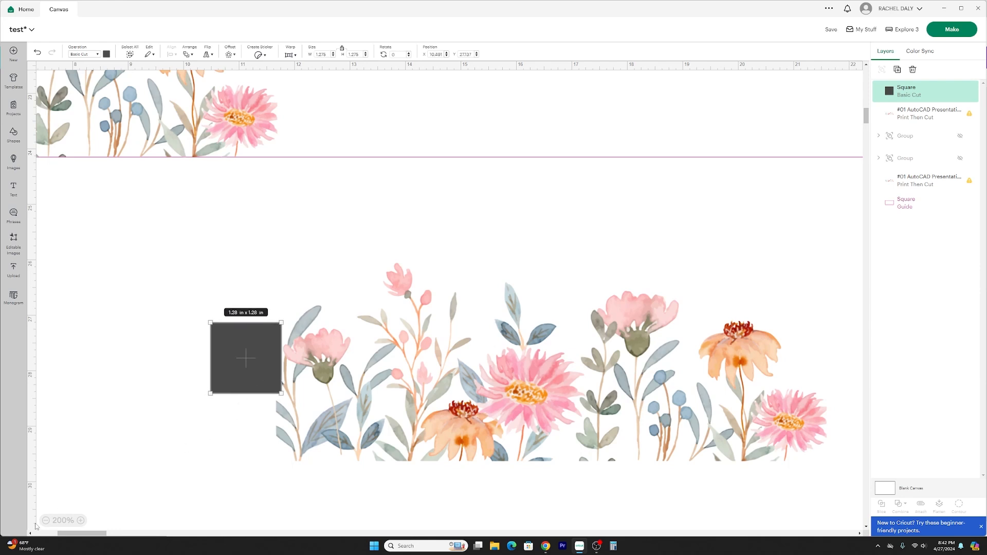
# Rotate the square slightly counterclockwise to about 355.6° so its right side follows the stem beside the cut-off leaf.
pyautogui.moveTo(204, 399); pyautogui.dragTo(224, 381)
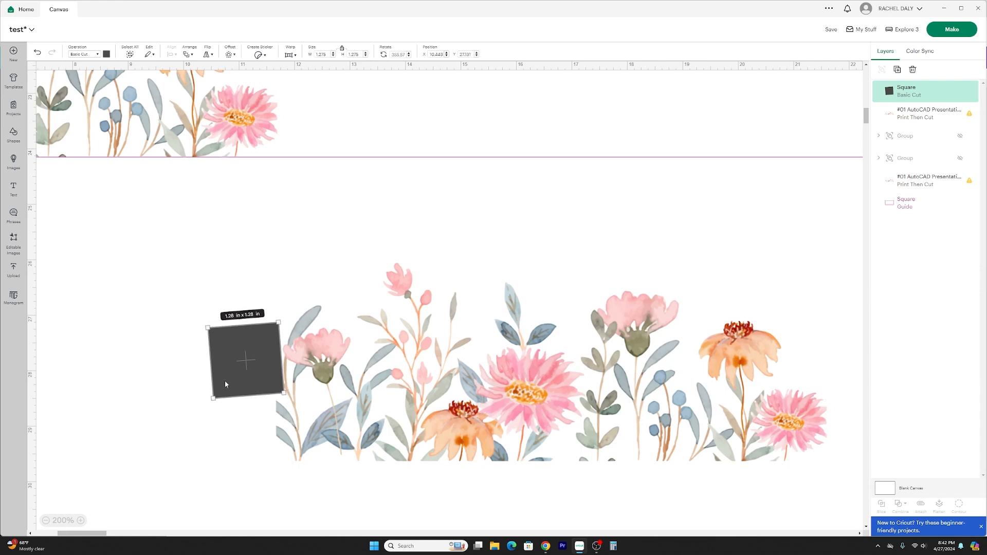
pyautogui.click(81, 520)
pyautogui.click(81, 520)
pyautogui.click(248, 198)
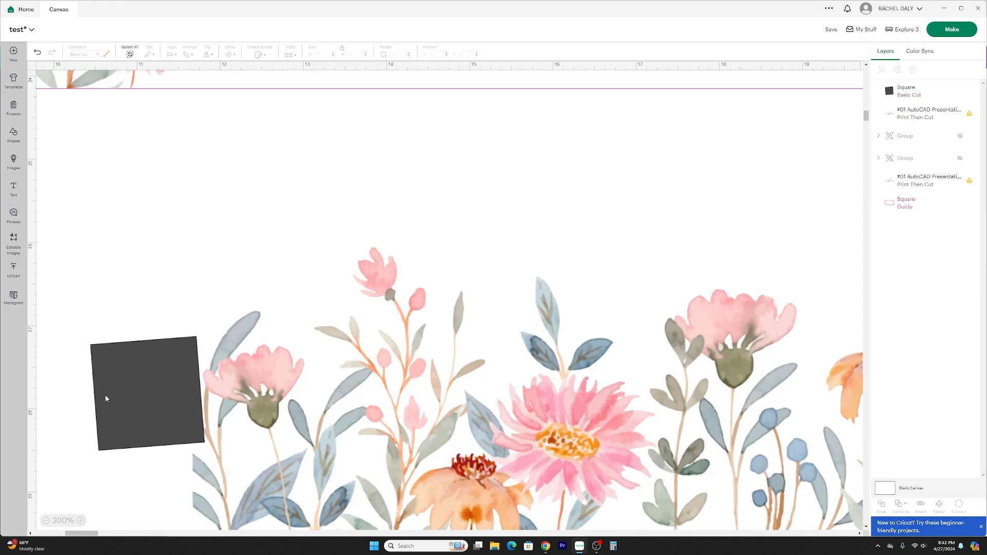
# Select the square together with the lower floral image and slice the overlapped leaf out of the image.
pyautogui.click(121, 405)
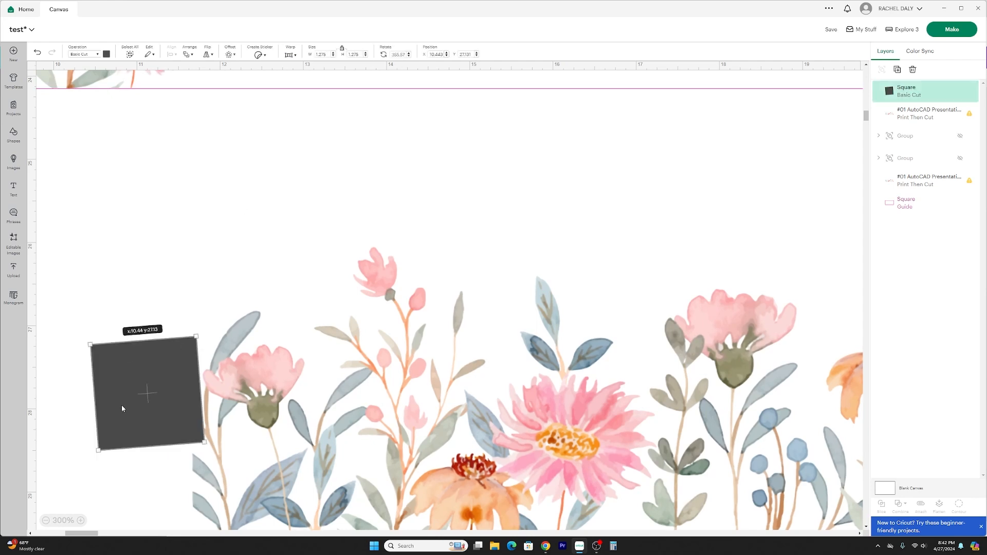
pyautogui.click(380, 243)
pyautogui.moveTo(375, 219); pyautogui.dragTo(124, 407)
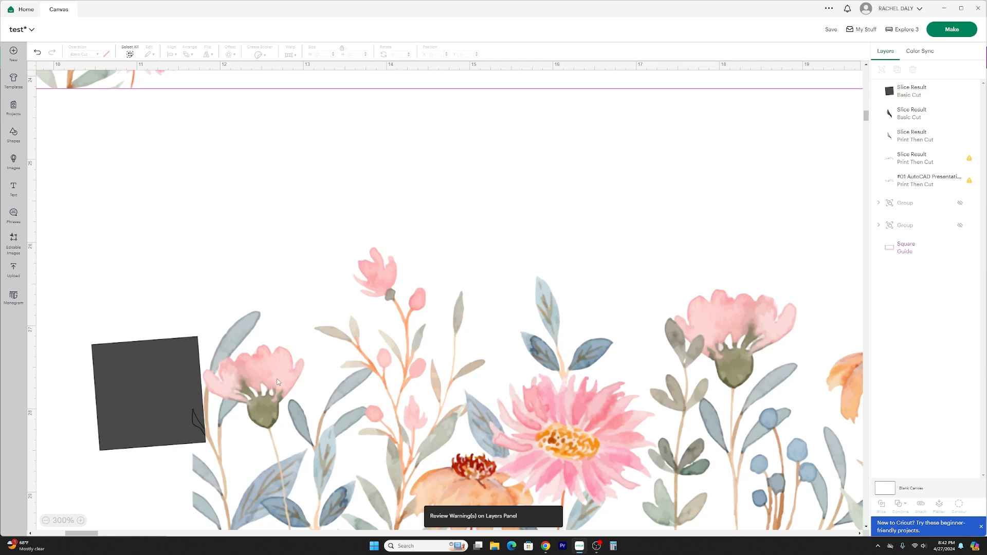
# Move the sliced lower floral image to the right and up, clear of the leftover square.
pyautogui.moveTo(278, 382); pyautogui.dragTo(328, 375)
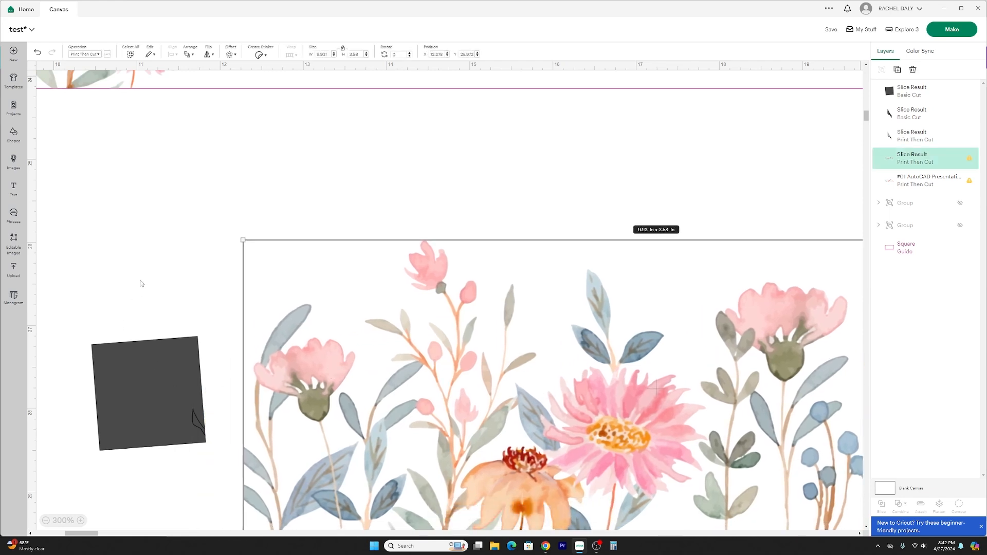
pyautogui.click(218, 439)
pyautogui.moveTo(244, 446); pyautogui.dragTo(242, 411)
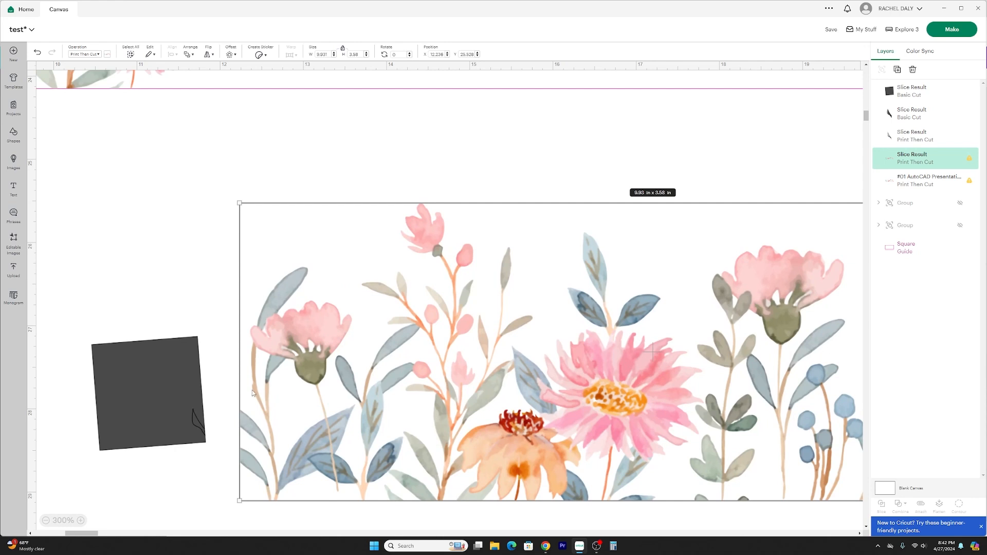
# Flip the leftover square horizontally and shift it slightly upward off the cut-out leaf slice.
pyautogui.click(166, 391)
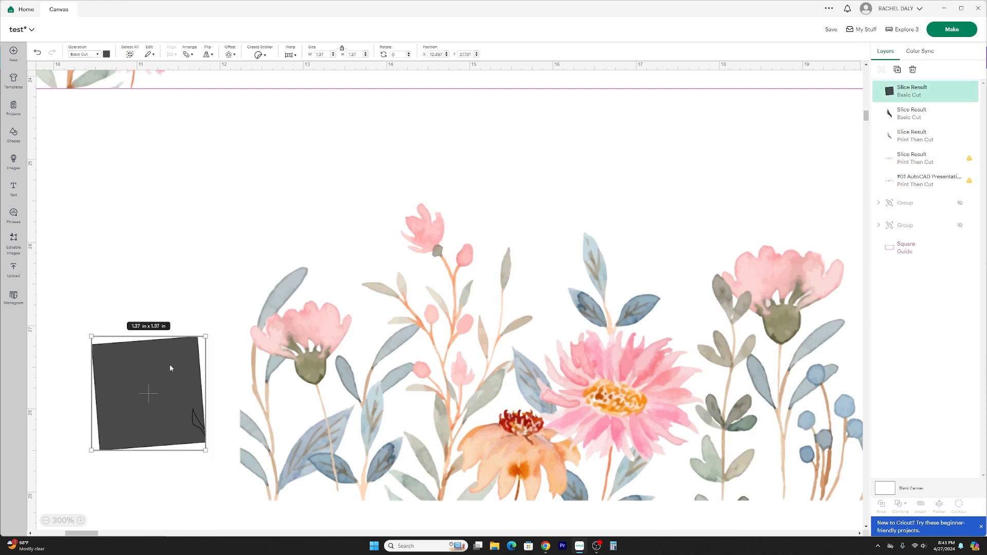
pyautogui.click(208, 54)
pyautogui.click(231, 68)
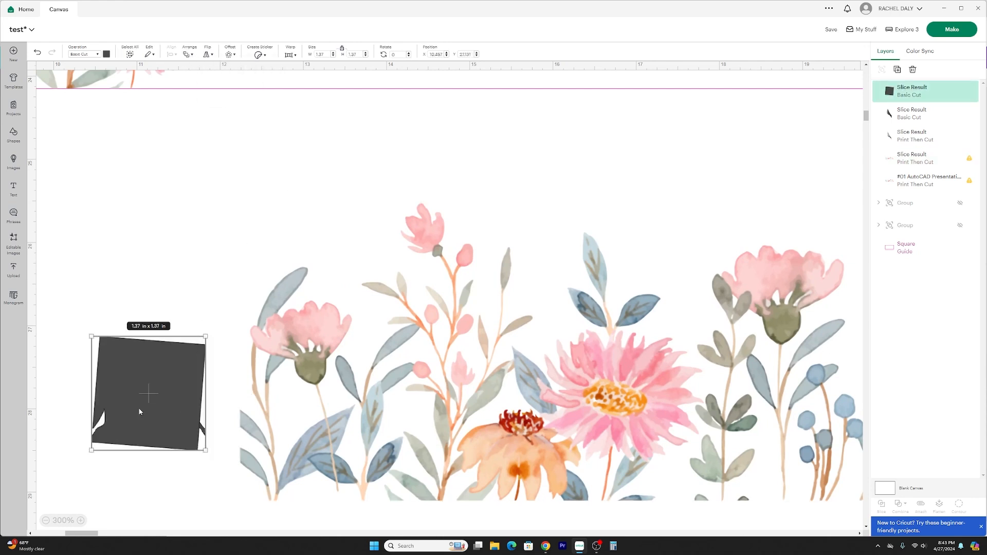
pyautogui.moveTo(158, 420); pyautogui.dragTo(153, 399)
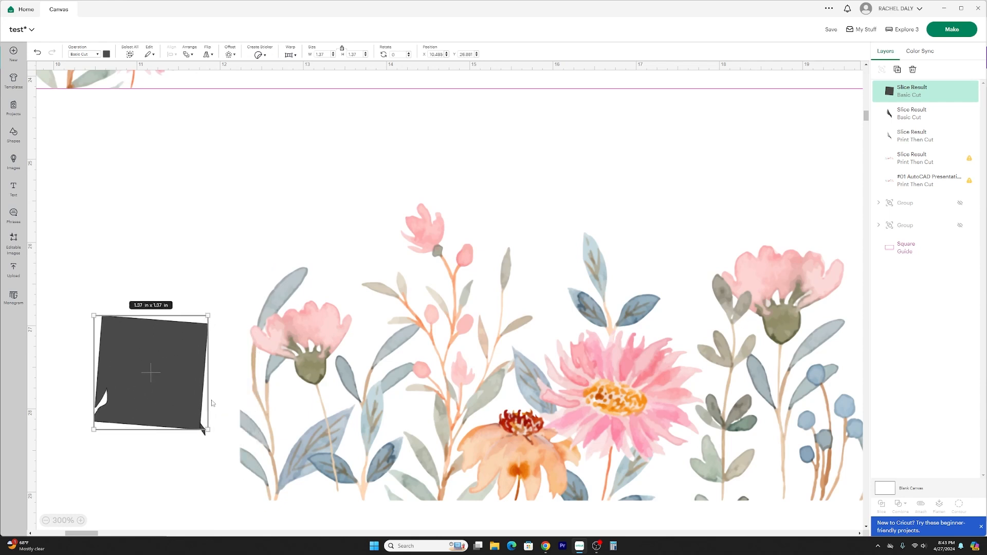
# Delete the leftover square together with the cut-out leaf slices.
pyautogui.moveTo(210, 461); pyautogui.dragTo(173, 380)
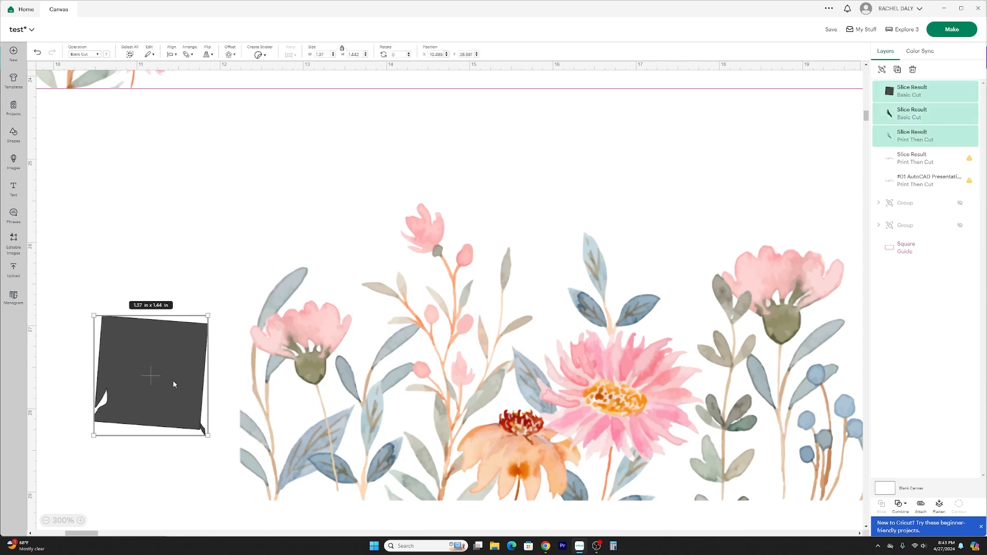
pyautogui.click(912, 70)
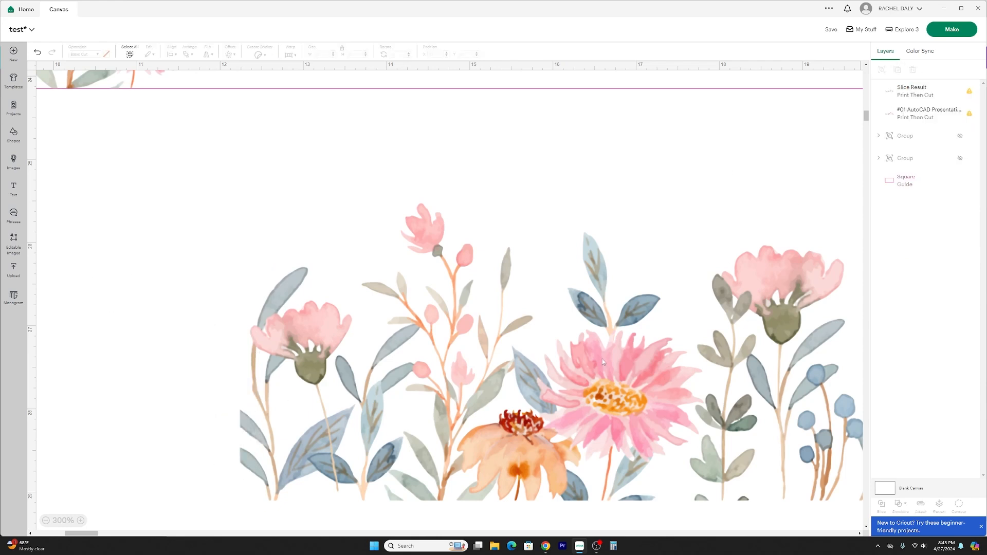
# Move the trimmed floral image onto the guide's lower edge so its left side overlaps the first image's last pink flower.
pyautogui.click(44, 521)
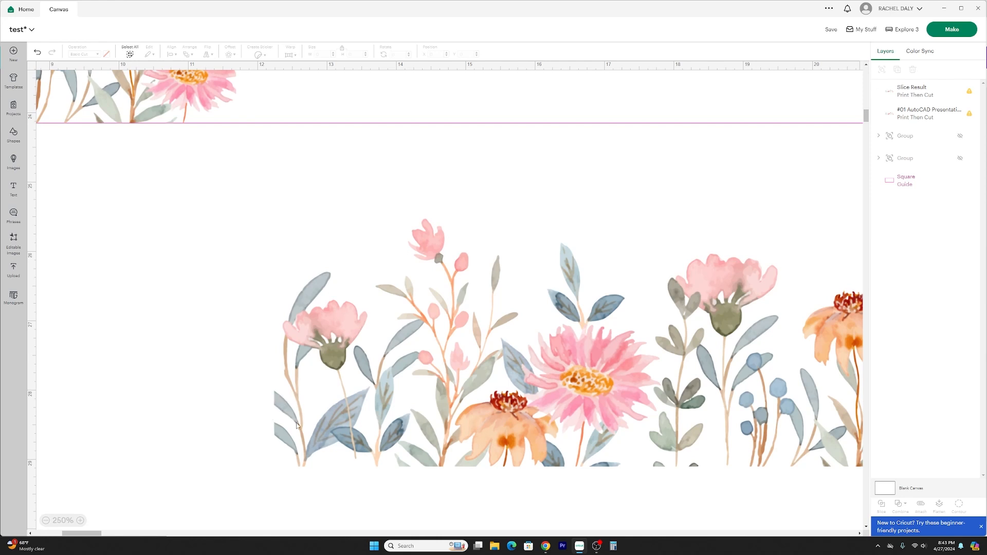
pyautogui.scroll(-3, 370, 374)
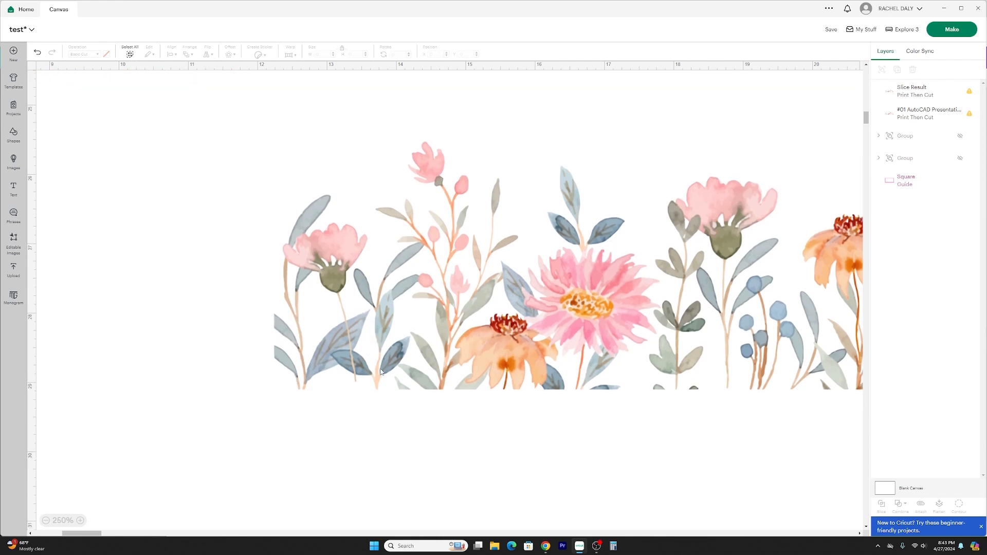
pyautogui.scroll(3, 370, 373)
pyautogui.click(46, 521)
pyautogui.scroll(3, 350, 368)
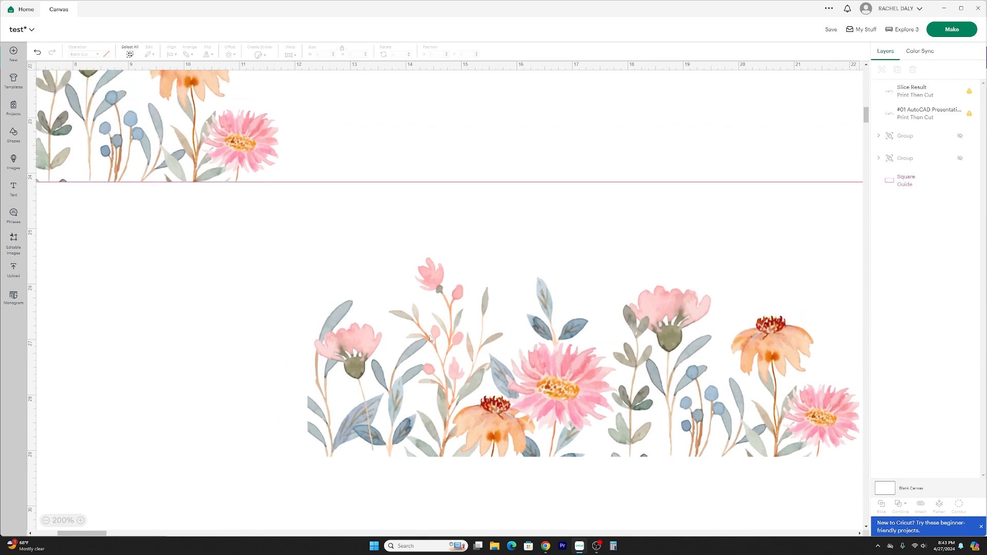
pyautogui.moveTo(425, 409); pyautogui.dragTo(375, 139)
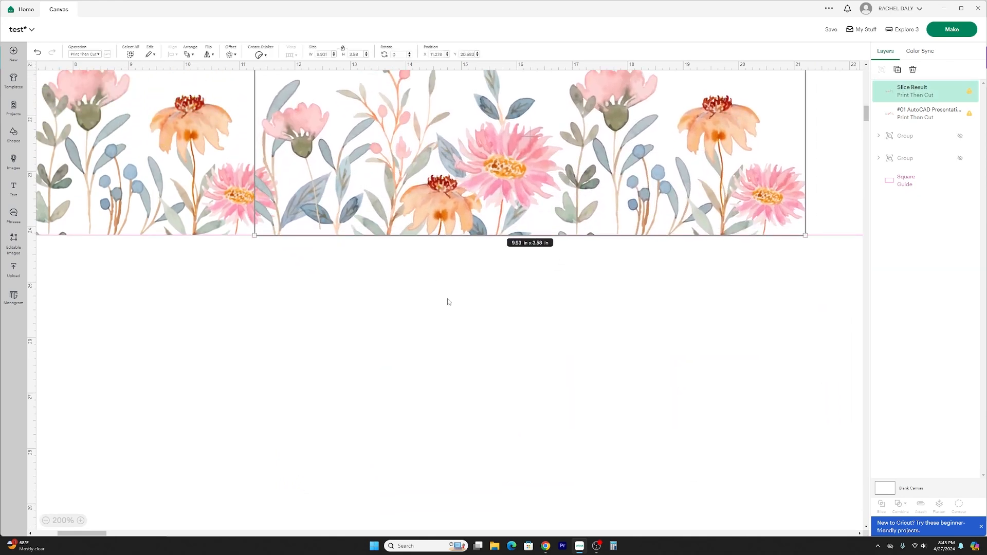
pyautogui.scroll(2, 471, 352)
pyautogui.moveTo(445, 303)
pyautogui.mouseDown()
pyautogui.moveTo(419, 292)
pyautogui.moveTo(442, 289)
pyautogui.moveTo(413, 290)
pyautogui.moveTo(461, 293)
pyautogui.mouseUp()
pyautogui.moveTo(461, 291); pyautogui.dragTo(467, 291)
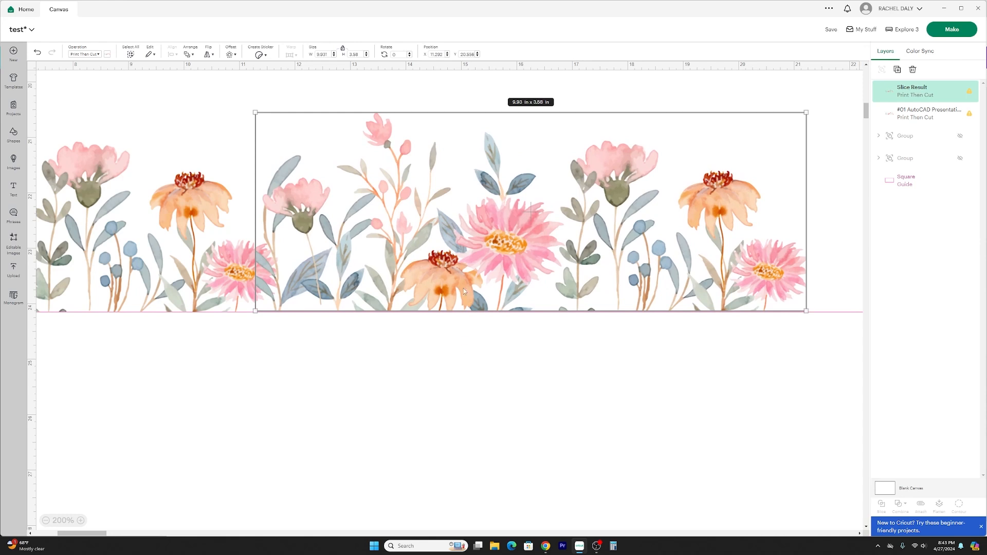
# Send the trimmed floral image backward so it sits behind the first floral image.
pyautogui.rightClick(464, 289)
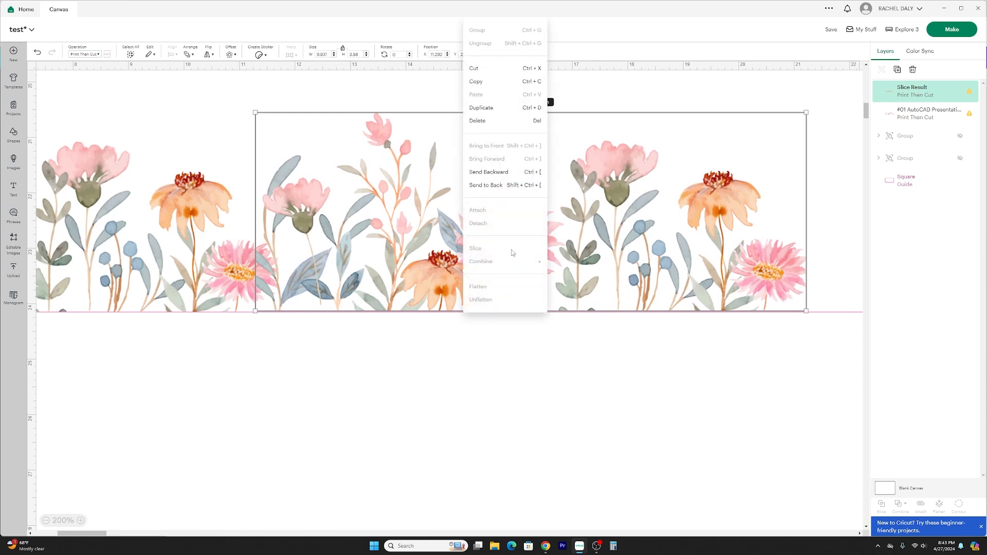
pyautogui.click(507, 177)
pyautogui.click(415, 413)
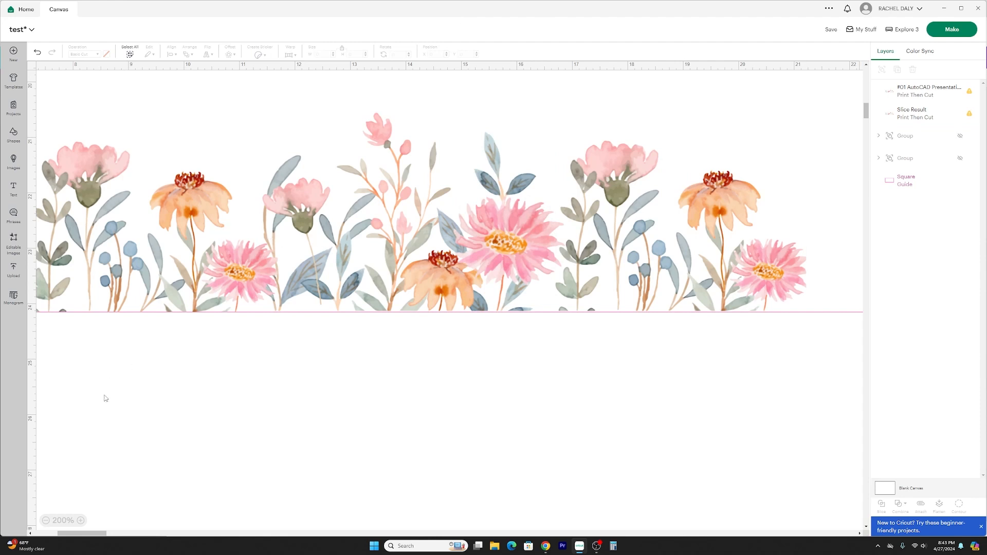
# Duplicate the trimmed floral image and place the copy at the border's right end along the guide's lower edge, overlapping the last pink flower.
pyautogui.click(46, 521)
pyautogui.click(47, 521)
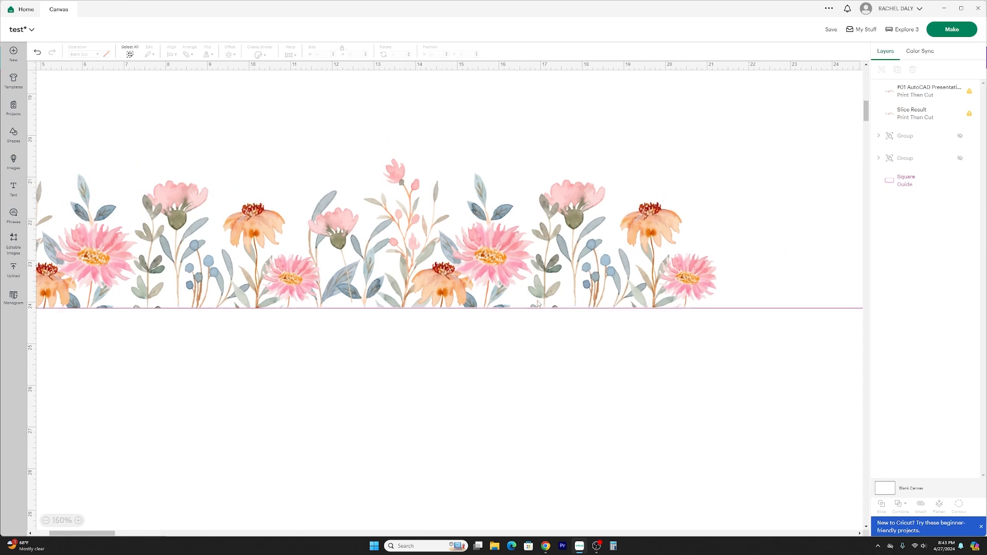
pyautogui.click(46, 520)
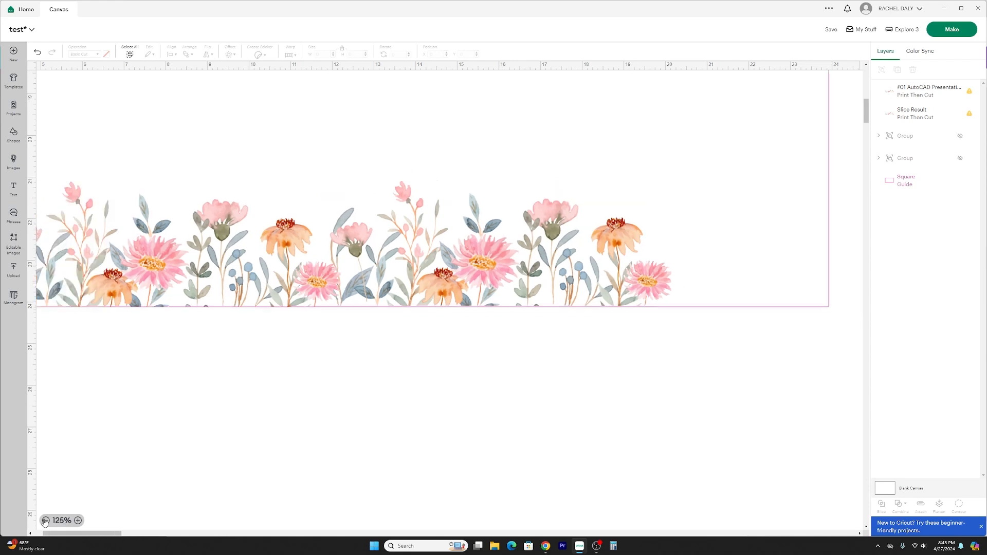
pyautogui.click(566, 246)
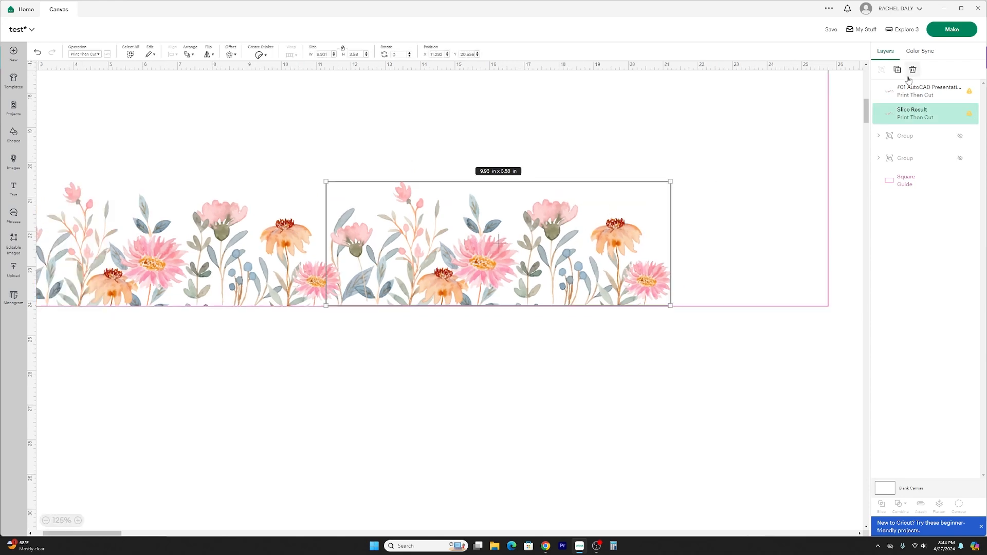
pyautogui.hotkey('ctrl', 'd')
pyautogui.moveTo(182, 161); pyautogui.dragTo(342, 380)
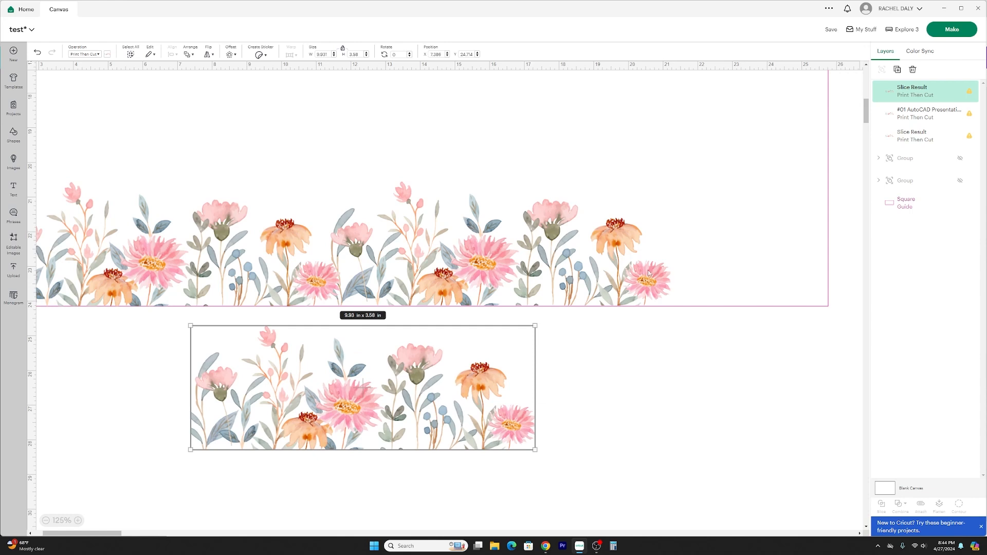
pyautogui.moveTo(454, 405); pyautogui.dragTo(803, 242)
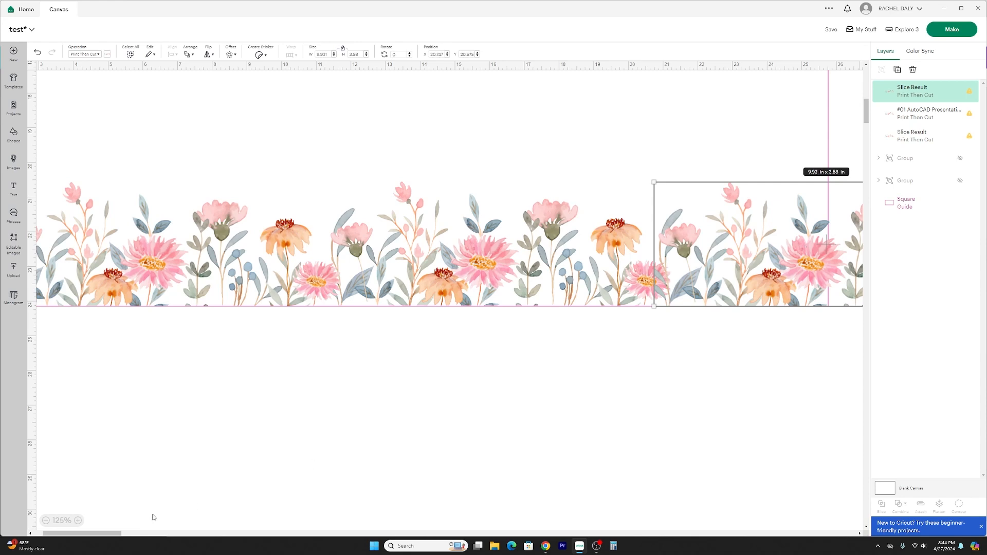
pyautogui.moveTo(80, 536); pyautogui.dragTo(107, 536)
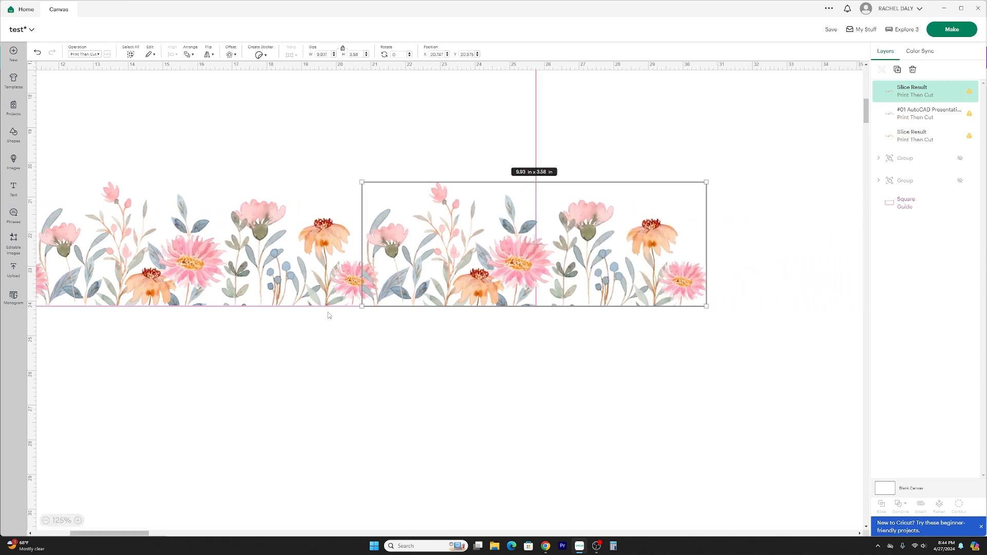
pyautogui.moveTo(482, 261); pyautogui.dragTo(464, 424)
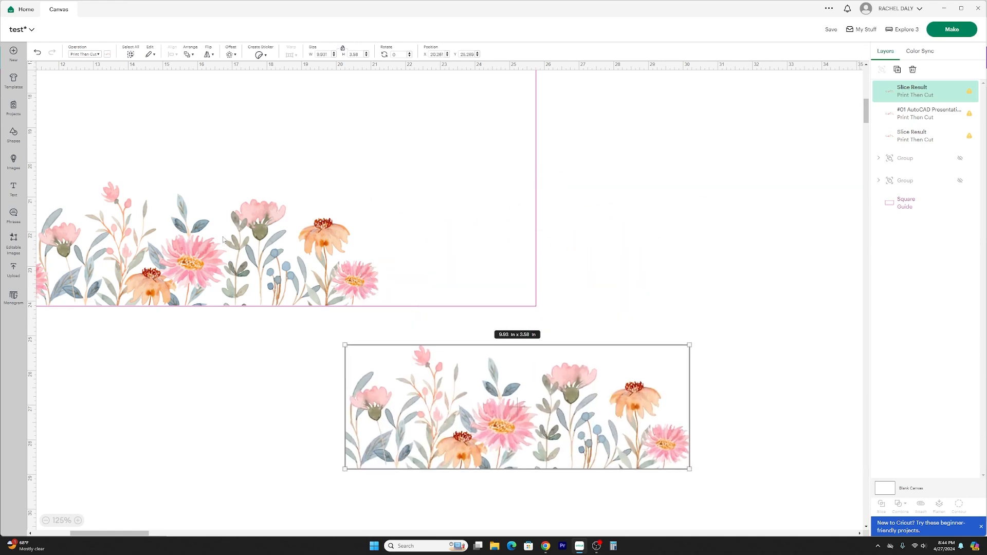
pyautogui.moveTo(411, 397); pyautogui.dragTo(438, 236)
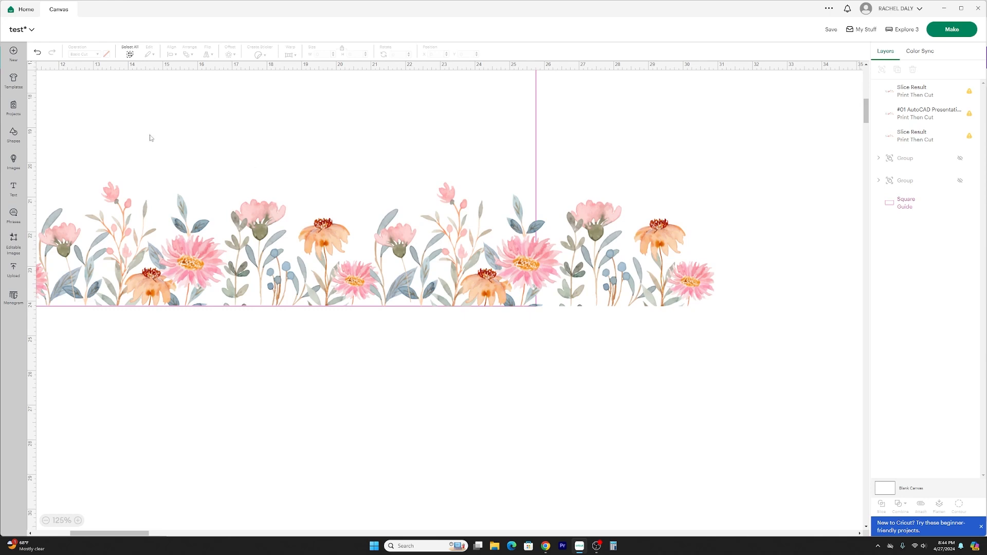
# Send the rightmost floral copy to the back, behind all other layers.
pyautogui.click(463, 280)
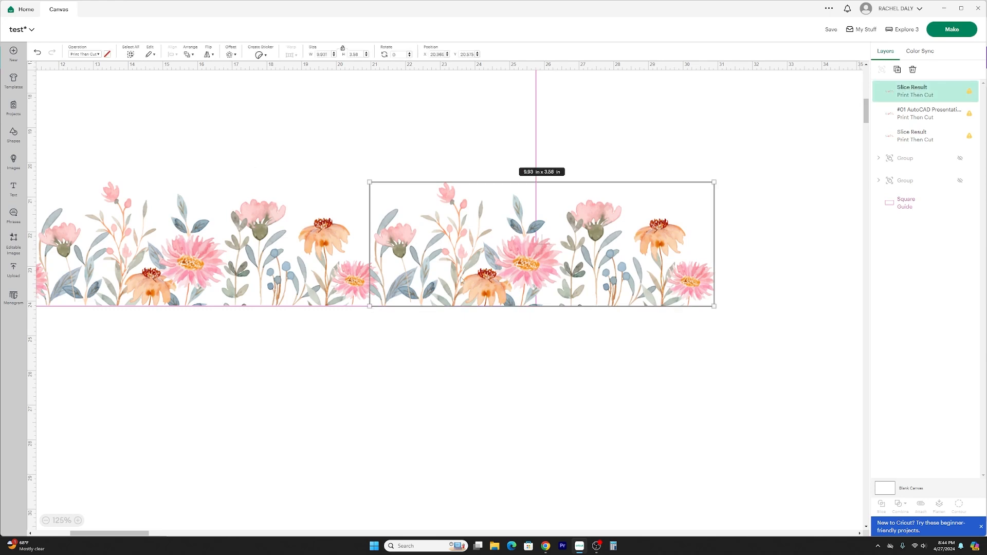
pyautogui.rightClick(464, 280)
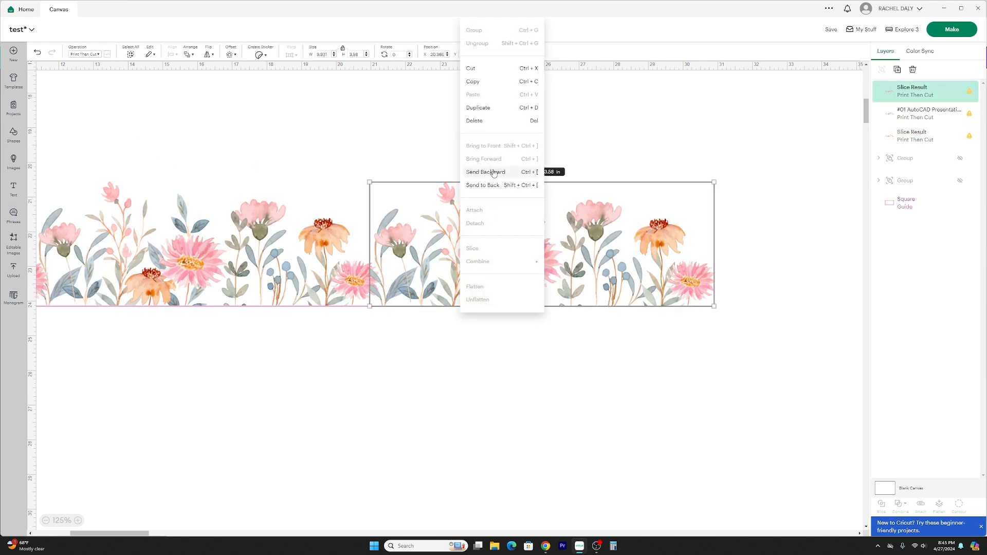
pyautogui.click(493, 172)
pyautogui.rightClick(466, 262)
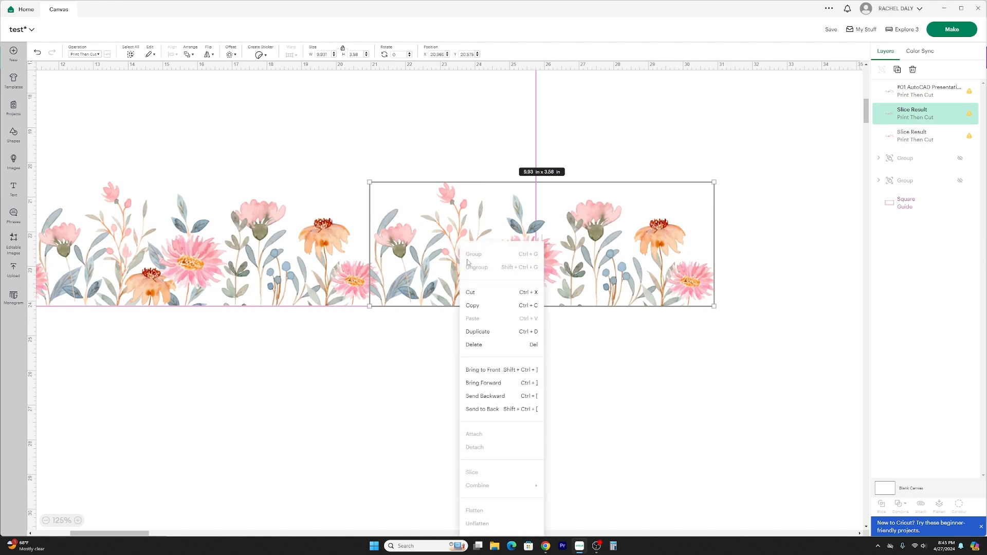
pyautogui.click(488, 408)
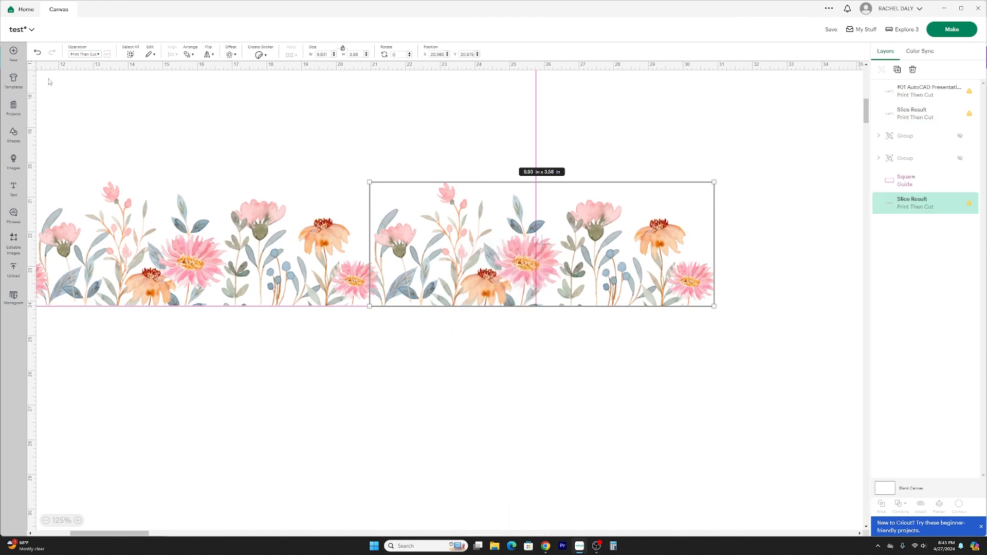
# Add a square and stretch it to about 5.26 × 3.13 in, covering the flowers that extend past the guide's right edge.
pyautogui.click(15, 134)
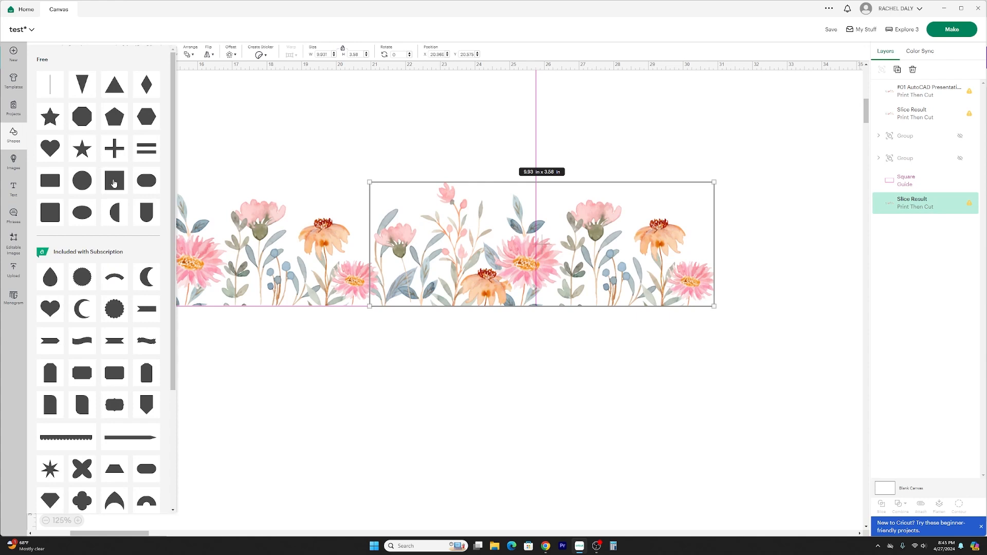
pyautogui.click(114, 183)
pyautogui.moveTo(86, 109); pyautogui.dragTo(572, 225)
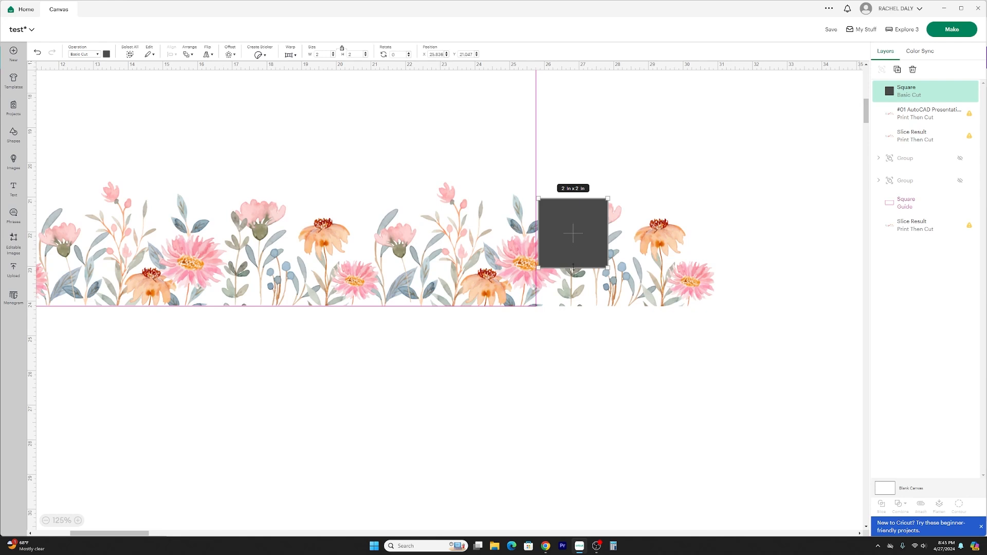
pyautogui.moveTo(572, 267); pyautogui.dragTo(573, 307)
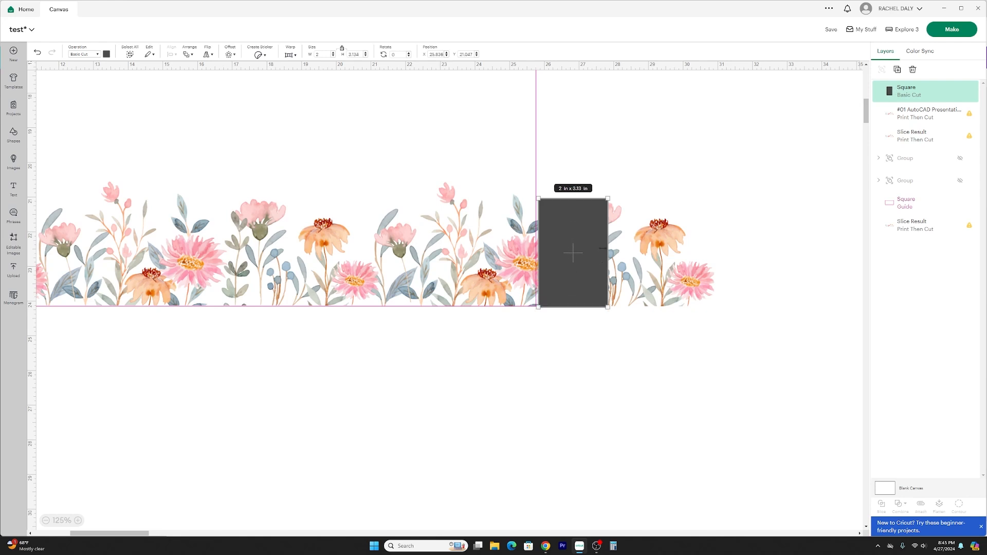
pyautogui.moveTo(606, 243); pyautogui.dragTo(719, 250)
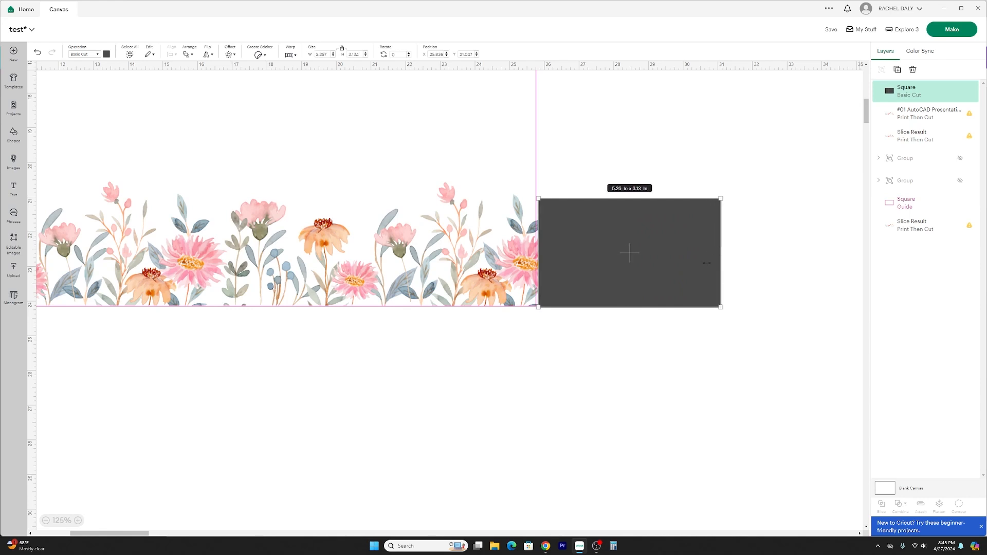
# Slice the rightmost floral image with the dark rectangle and delete the leftover pieces outside the guide.
pyautogui.moveTo(617, 350); pyautogui.dragTo(595, 202)
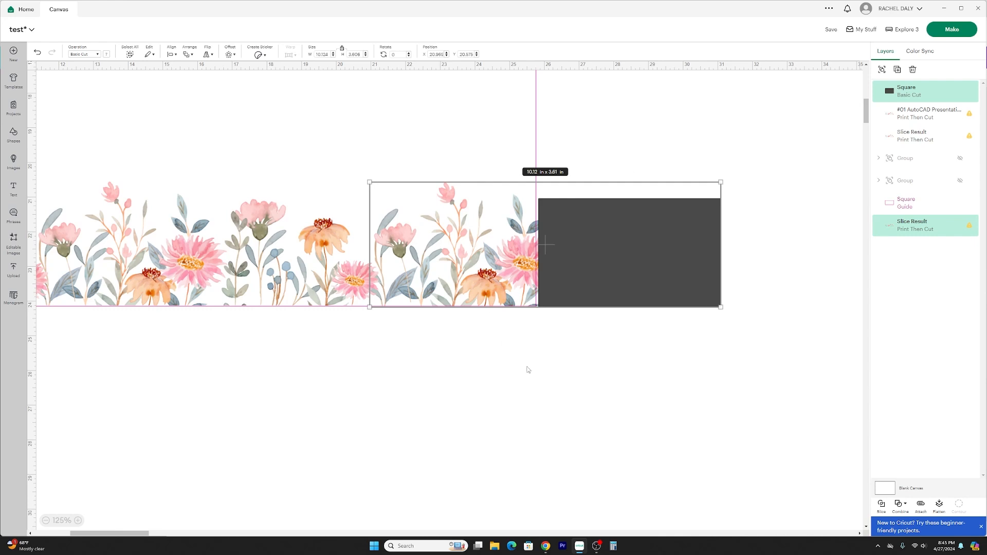
pyautogui.click(882, 506)
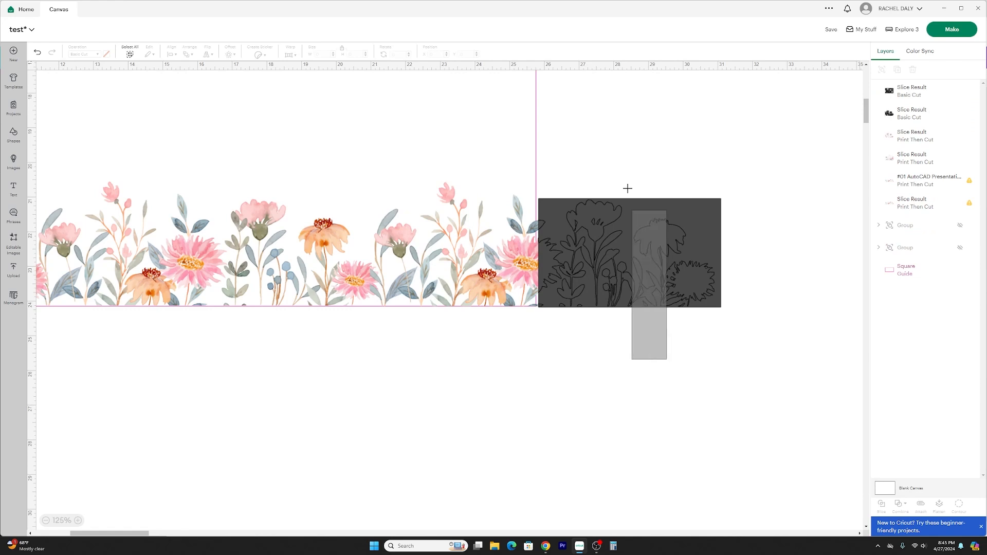
pyautogui.moveTo(627, 235); pyautogui.dragTo(643, 380)
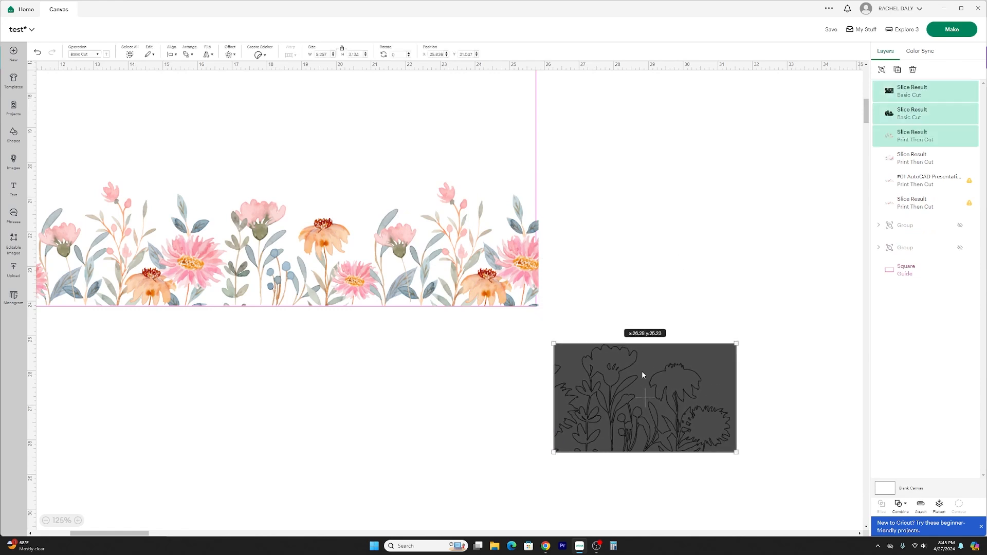
pyautogui.click(912, 70)
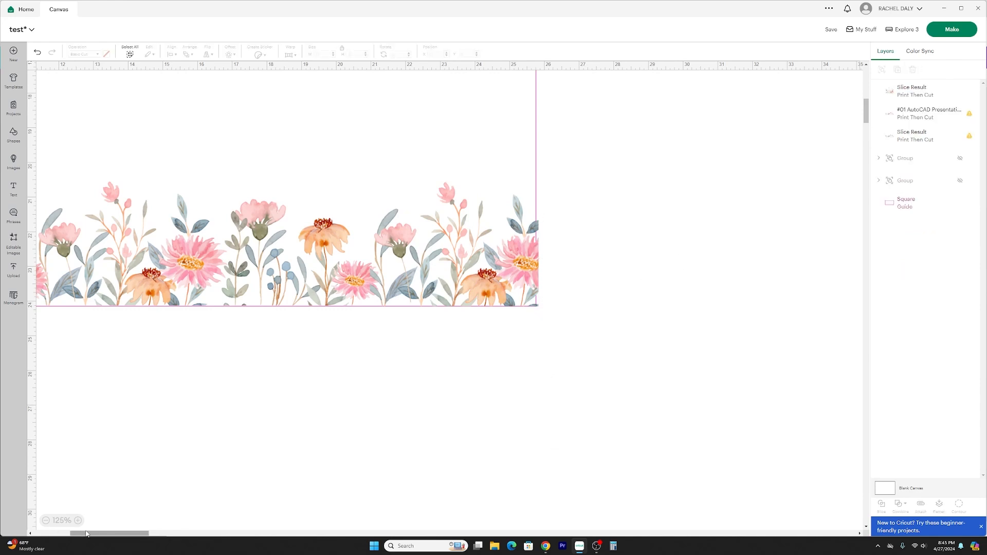
pyautogui.moveTo(86, 534); pyautogui.dragTo(78, 534)
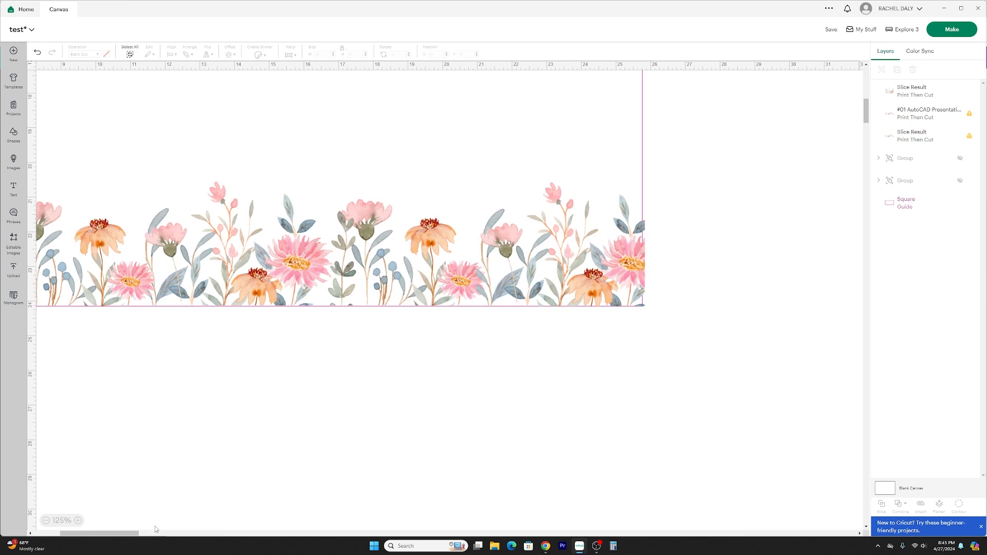
# Examine the finished floral border inside the guide, checking both ends and the joins between the repeated images.
pyautogui.click(45, 520)
pyautogui.click(46, 520)
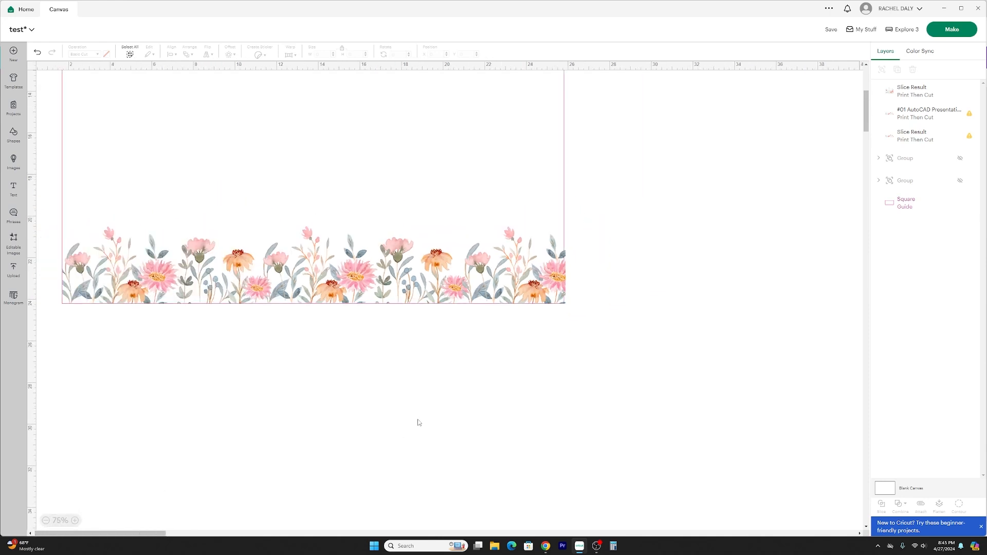
pyautogui.scroll(3, 386, 458)
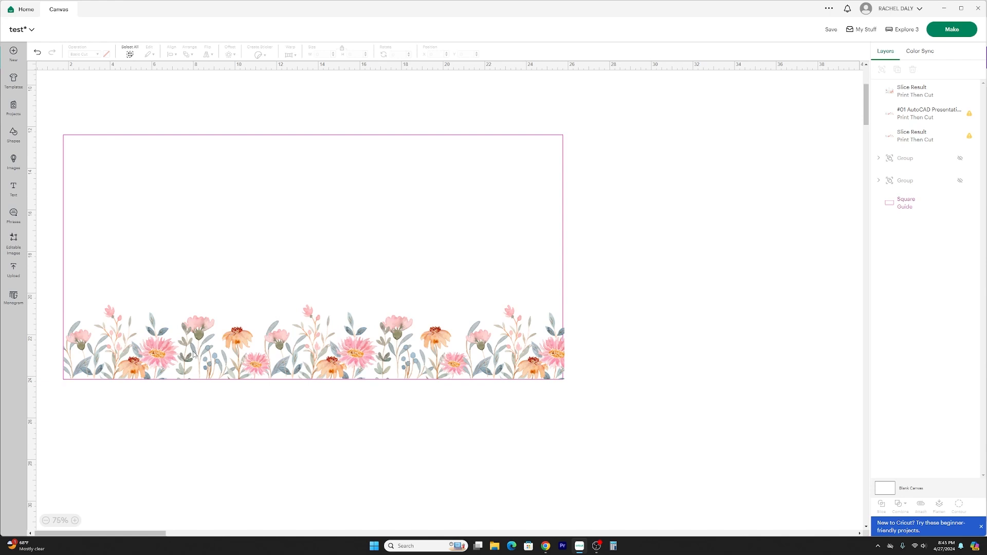
pyautogui.click(75, 520)
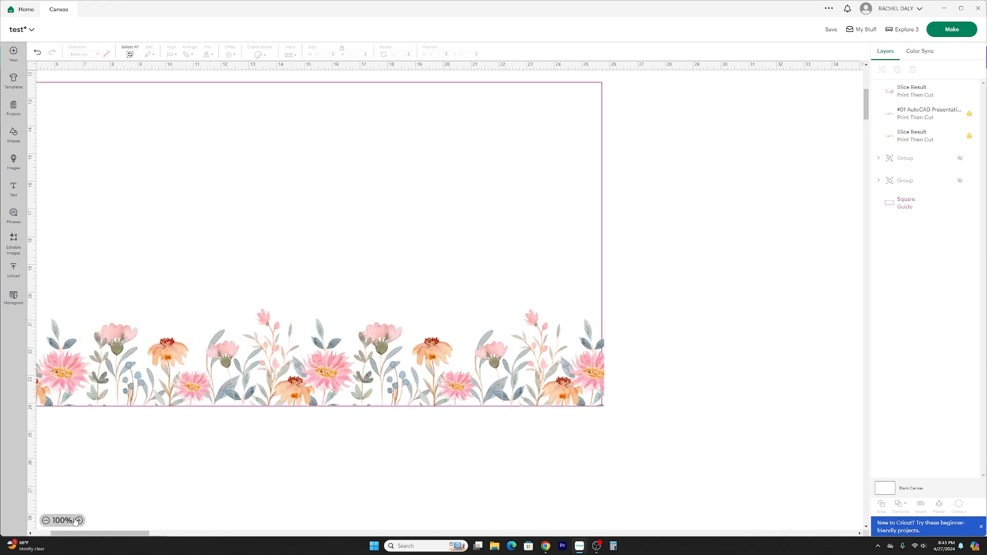
pyautogui.click(75, 520)
pyautogui.moveTo(126, 534); pyautogui.dragTo(107, 536)
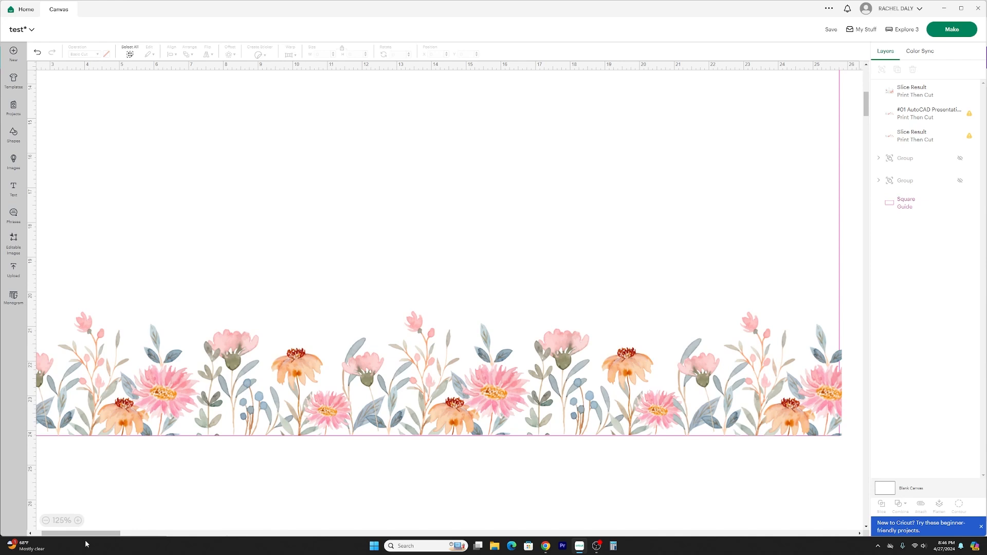
pyautogui.moveTo(85, 535); pyautogui.dragTo(78, 535)
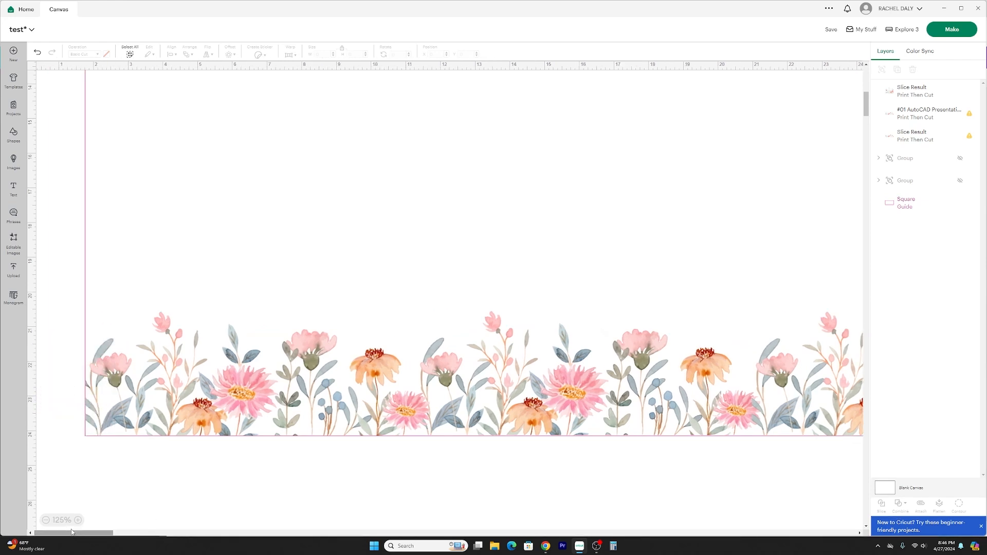
pyautogui.click(262, 371)
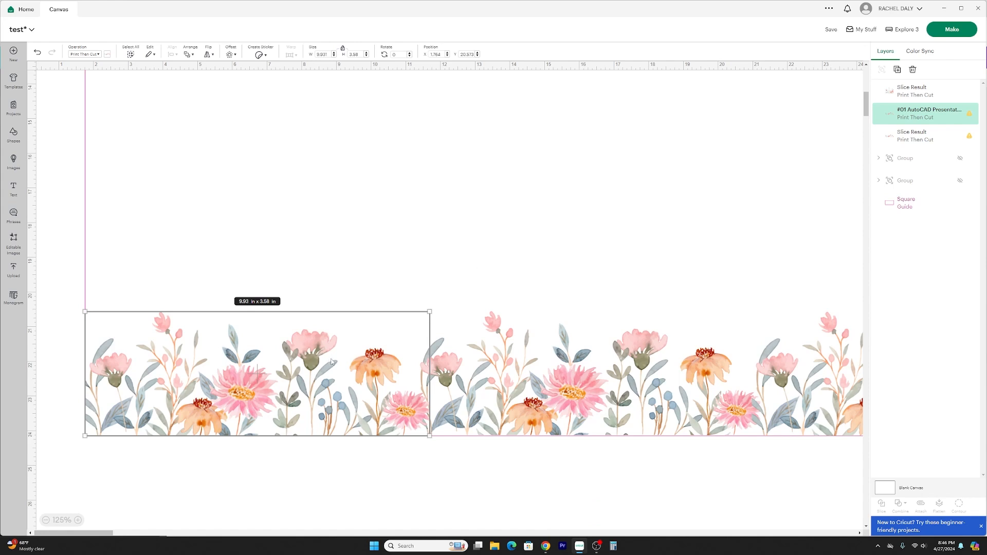
# Switch to the Canva design and open the floral image's Background Remover brush settings.
pyautogui.click(546, 546)
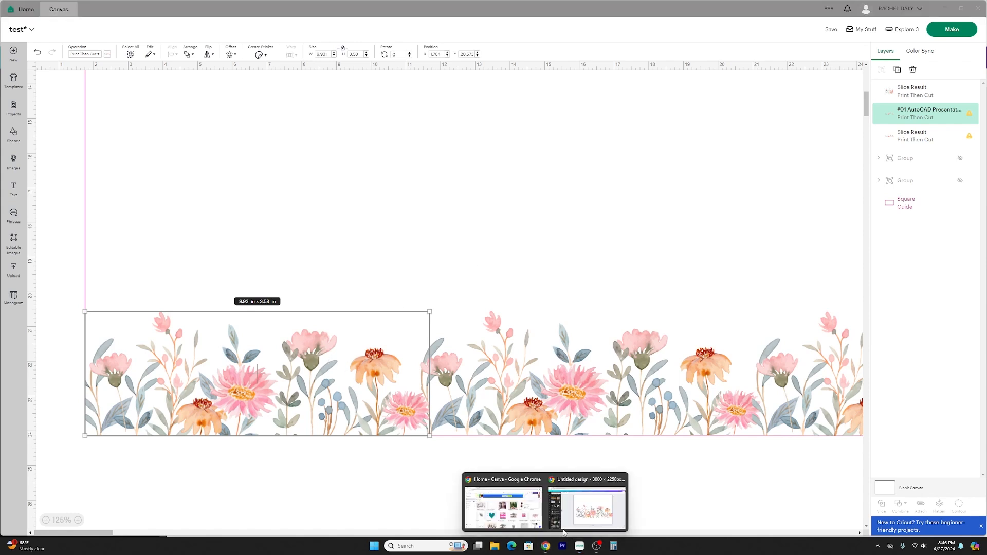
pyautogui.click(564, 529)
pyautogui.moveTo(561, 321); pyautogui.dragTo(546, 322)
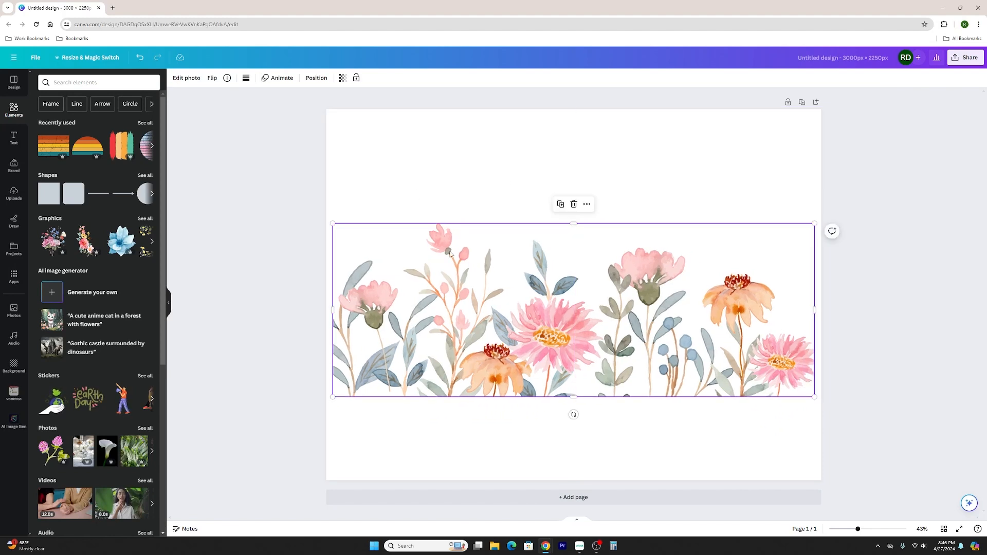
pyautogui.click(187, 79)
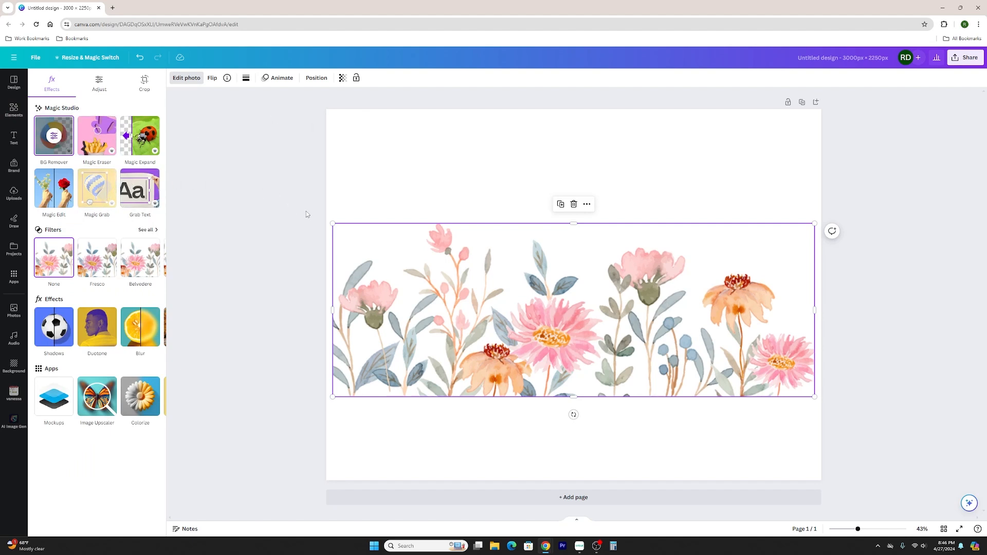
pyautogui.click(54, 138)
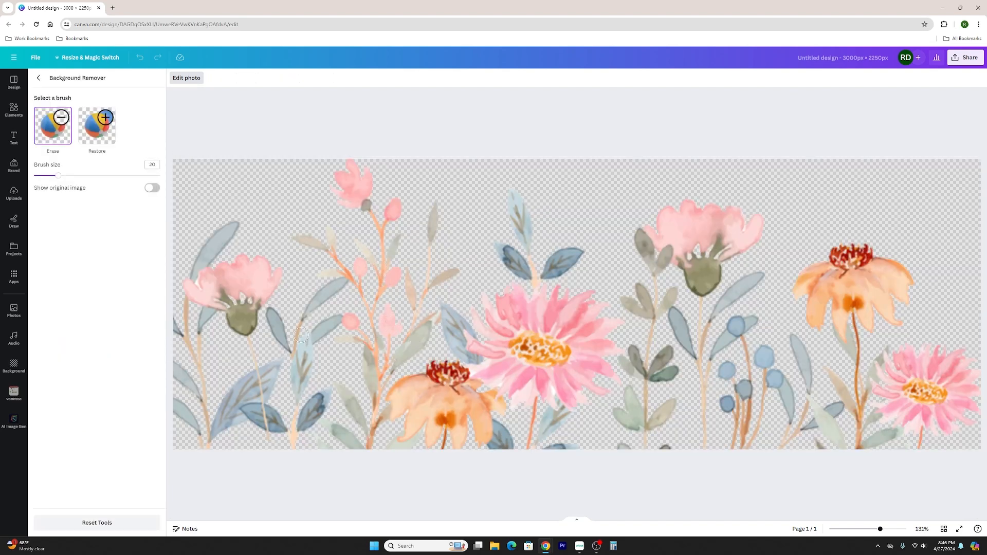
# Erase the green leafy stem beside the large pink daisy, using brush size 40 and 16 for the leaves near its petals.
pyautogui.click(83, 175)
pyautogui.scroll(5, 645, 388)
pyautogui.scroll(-1, 642, 395)
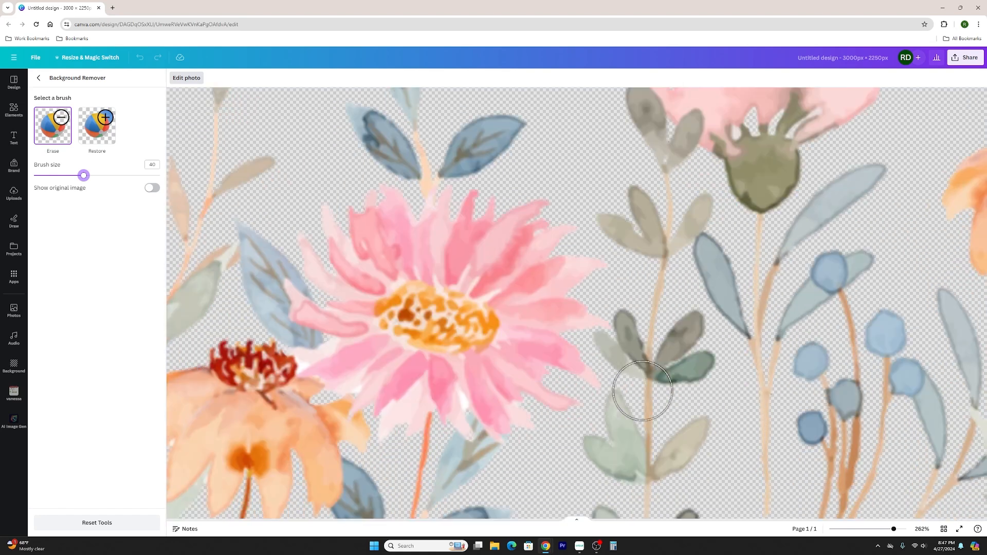
pyautogui.moveTo(639, 409)
pyautogui.mouseDown()
pyautogui.moveTo(633, 435)
pyautogui.moveTo(597, 455)
pyautogui.moveTo(617, 443)
pyautogui.mouseUp()
pyautogui.scroll(-1, 621, 450)
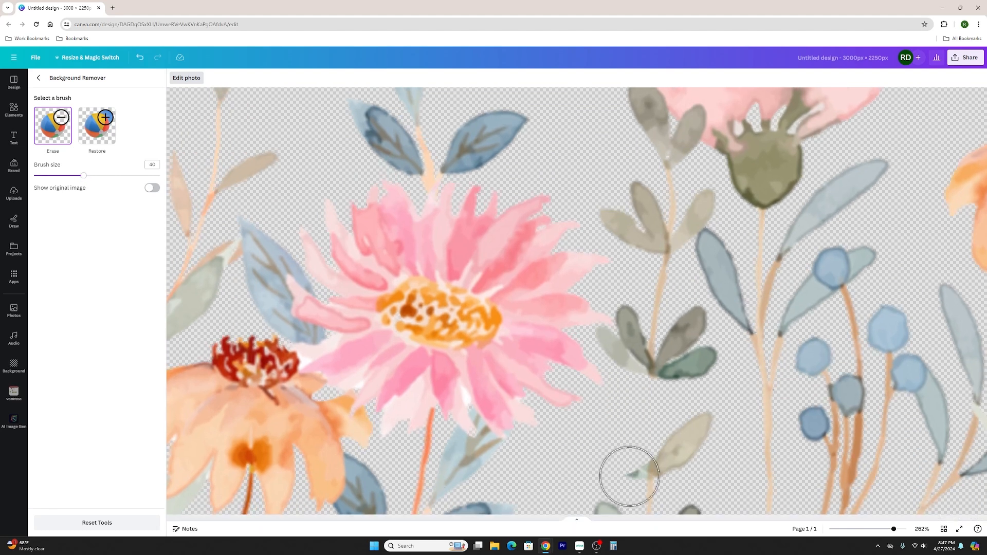
pyautogui.moveTo(627, 475)
pyautogui.mouseDown()
pyautogui.moveTo(651, 500)
pyautogui.moveTo(605, 500)
pyautogui.moveTo(720, 490)
pyautogui.moveTo(675, 467)
pyautogui.moveTo(667, 373)
pyautogui.moveTo(651, 372)
pyautogui.moveTo(659, 339)
pyautogui.moveTo(693, 329)
pyautogui.moveTo(713, 377)
pyautogui.moveTo(720, 445)
pyautogui.moveTo(667, 334)
pyautogui.moveTo(677, 290)
pyautogui.moveTo(627, 207)
pyautogui.moveTo(665, 198)
pyautogui.mouseUp()
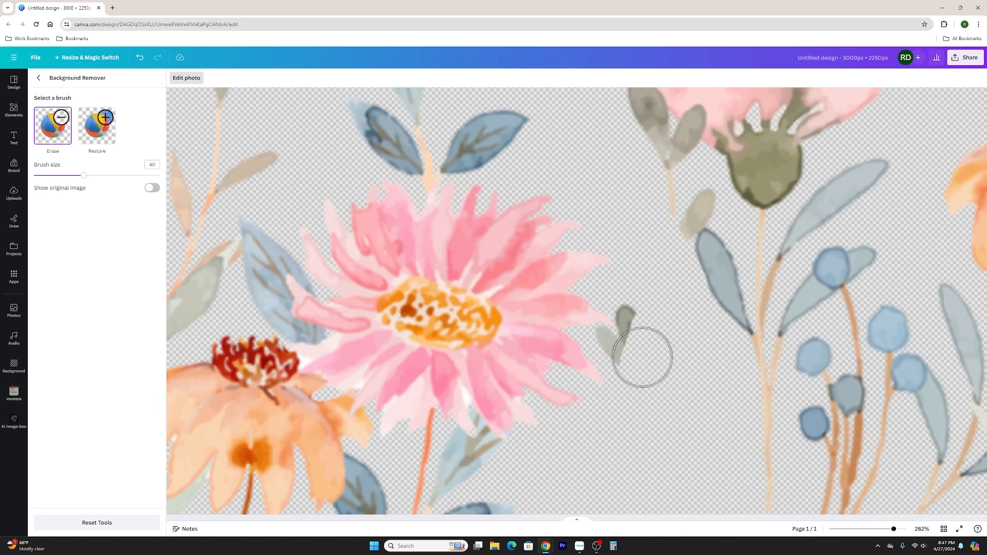
pyautogui.moveTo(84, 175); pyautogui.dragTo(53, 176)
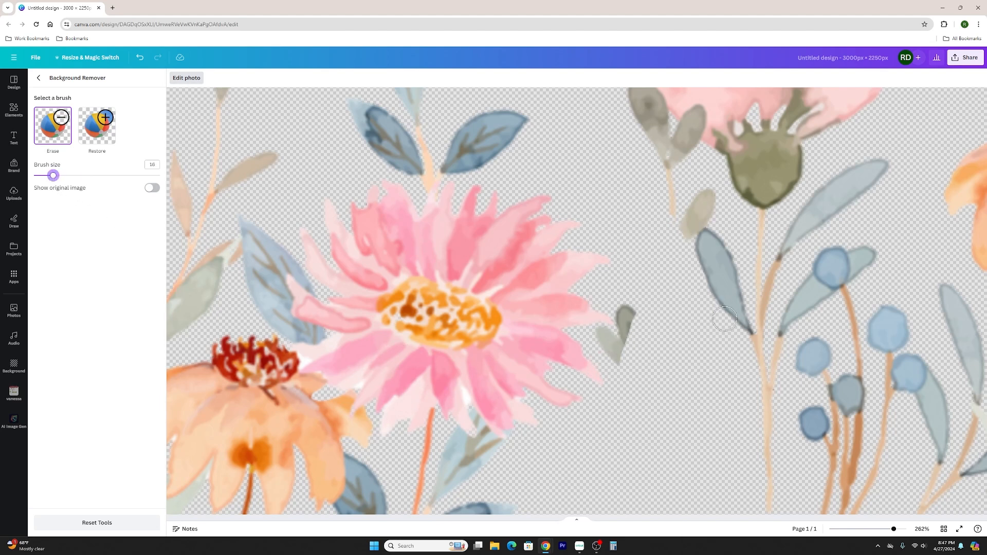
pyautogui.moveTo(632, 359)
pyautogui.mouseDown()
pyautogui.moveTo(607, 339)
pyautogui.moveTo(630, 330)
pyautogui.moveTo(626, 313)
pyautogui.moveTo(627, 321)
pyautogui.mouseUp()
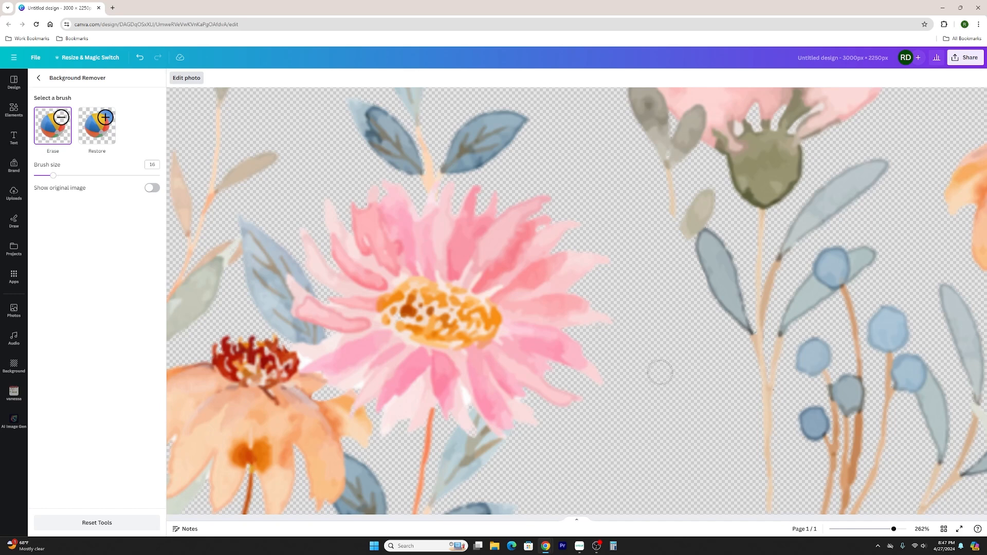
# Erase all the flowers and leftover bits to the right of the large pink daisy with brush size 100.
pyautogui.scroll(-10, 660, 372)
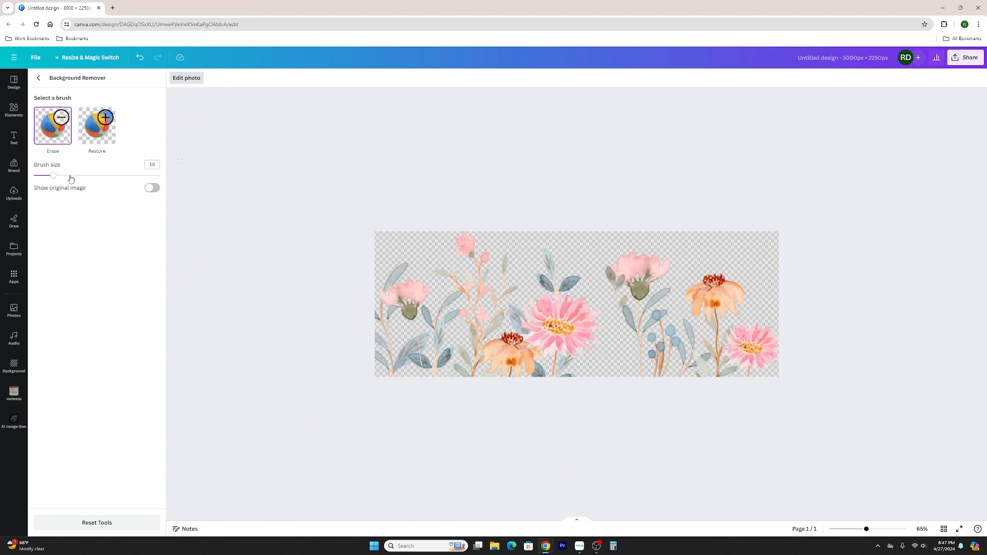
pyautogui.moveTo(140, 176); pyautogui.dragTo(163, 175)
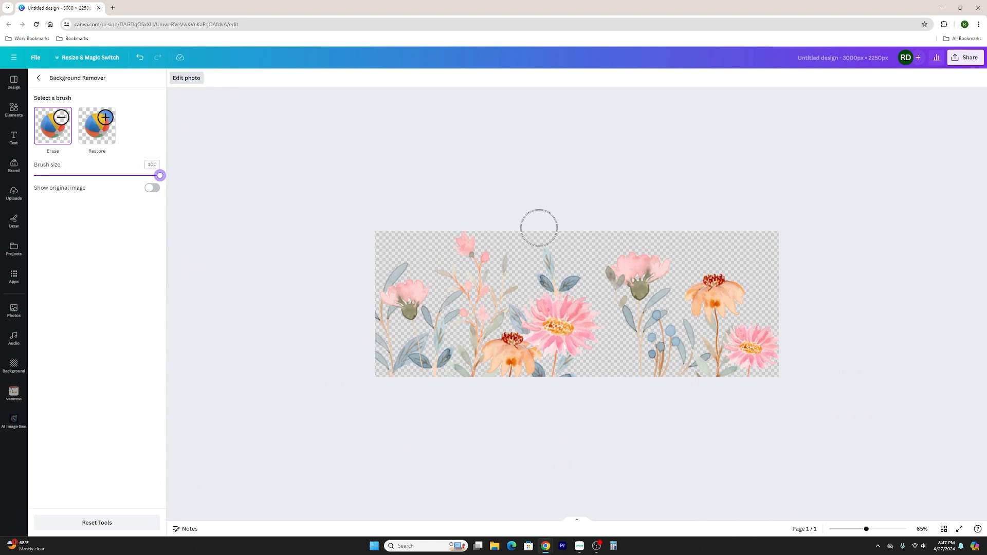
pyautogui.moveTo(643, 255)
pyautogui.mouseDown()
pyautogui.moveTo(647, 318)
pyautogui.moveTo(620, 292)
pyautogui.moveTo(625, 300)
pyautogui.moveTo(636, 284)
pyautogui.moveTo(656, 356)
pyautogui.moveTo(793, 367)
pyautogui.moveTo(699, 358)
pyautogui.moveTo(770, 340)
pyautogui.moveTo(744, 332)
pyautogui.moveTo(661, 334)
pyautogui.moveTo(770, 302)
pyautogui.moveTo(657, 297)
pyautogui.moveTo(686, 258)
pyautogui.moveTo(736, 281)
pyautogui.mouseUp()
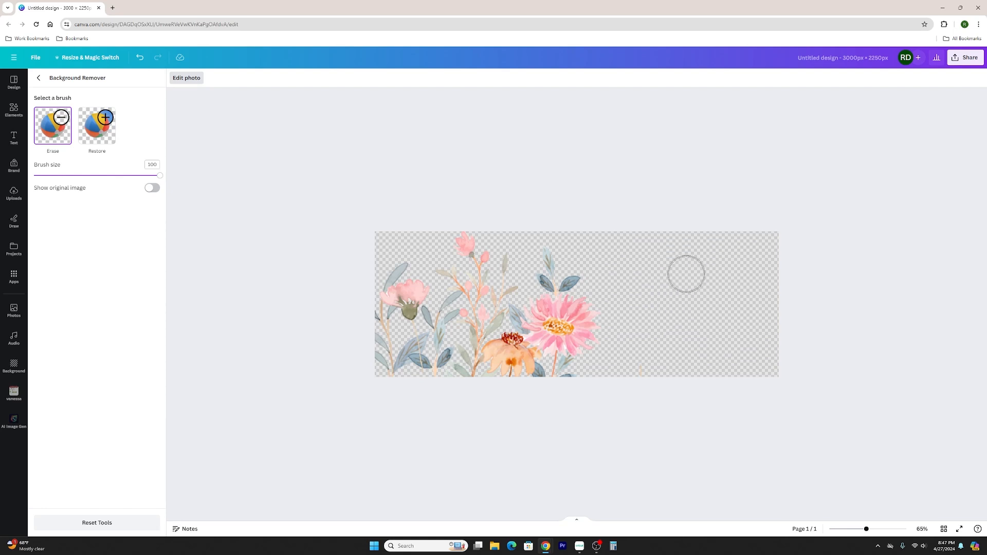
pyautogui.click(37, 79)
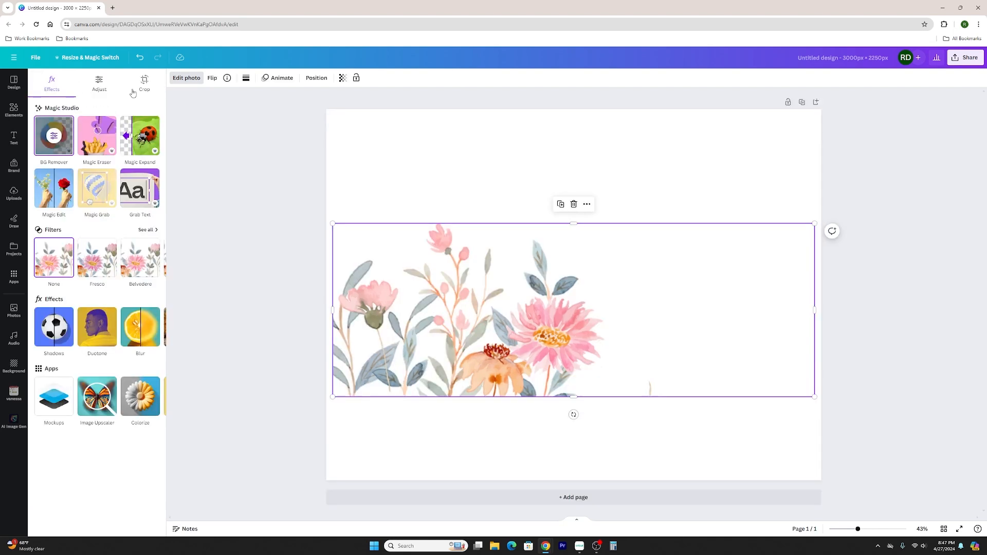
pyautogui.click(60, 136)
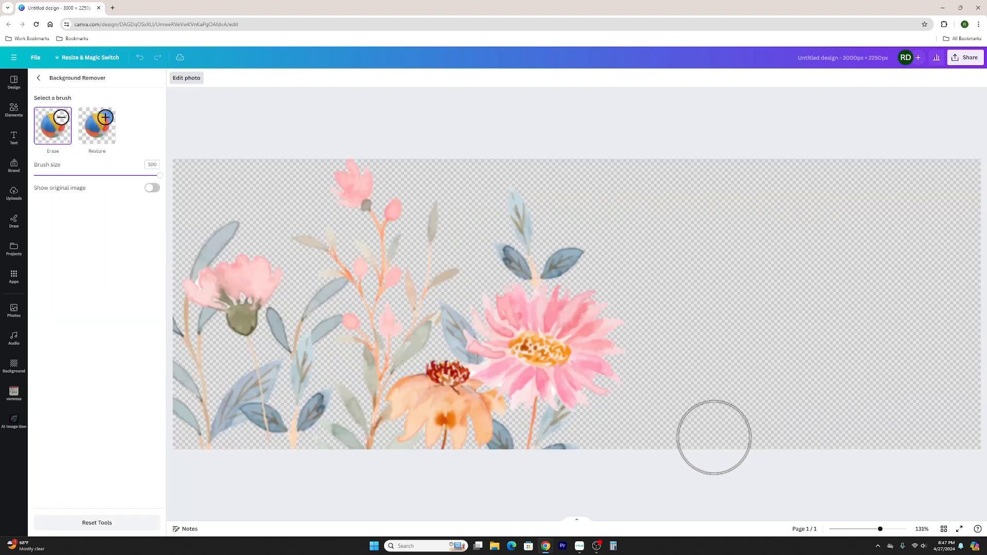
pyautogui.click(38, 79)
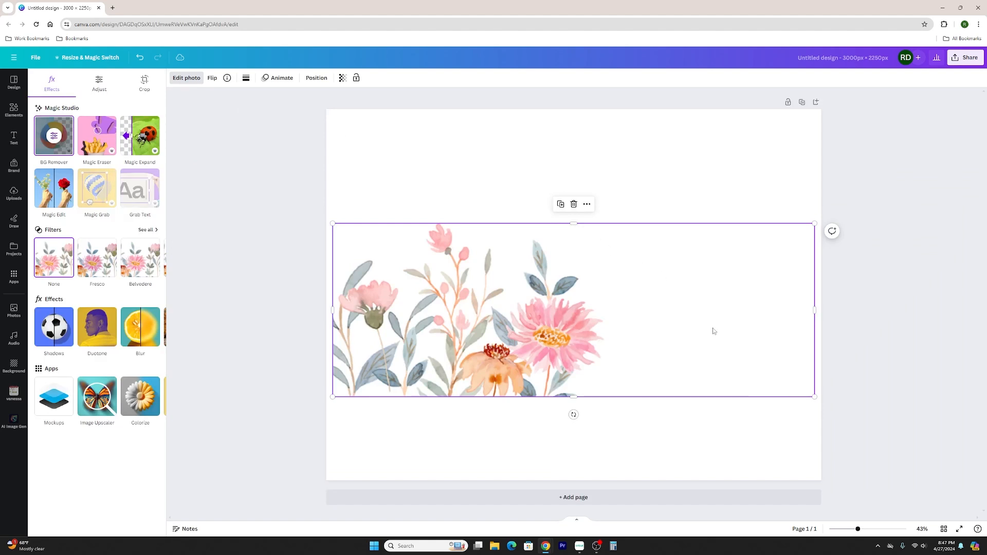
# Crop the empty area off the floral image's right side and enlarge the remaining flower group on the page.
pyautogui.moveTo(812, 310); pyautogui.dragTo(608, 310)
pyautogui.click(689, 389)
pyautogui.moveTo(515, 288); pyautogui.dragTo(541, 297)
pyautogui.moveTo(634, 232); pyautogui.dragTo(718, 167)
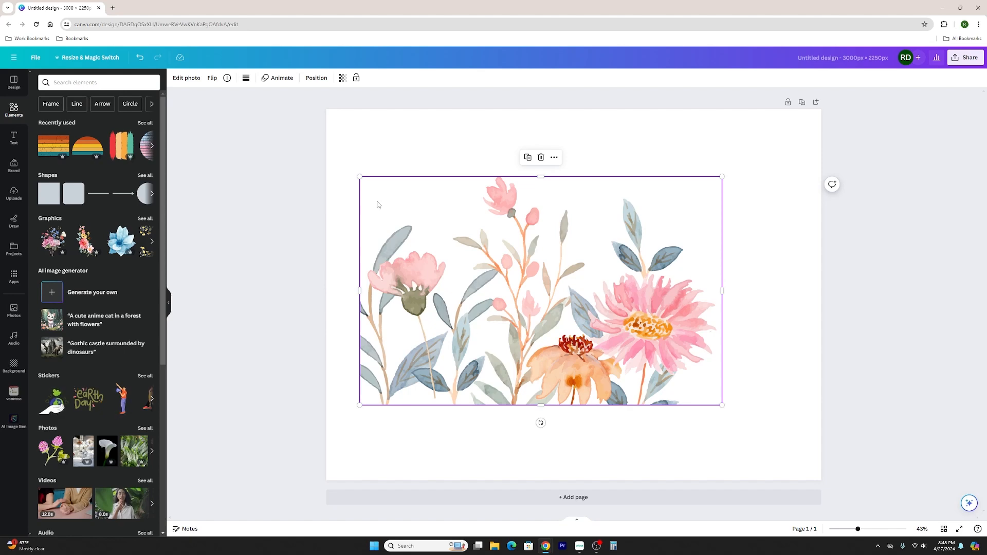
# Duplicate the cropped floral image, add a second page and place the copy on it.
pyautogui.click(527, 158)
pyautogui.moveTo(574, 266); pyautogui.dragTo(588, 455)
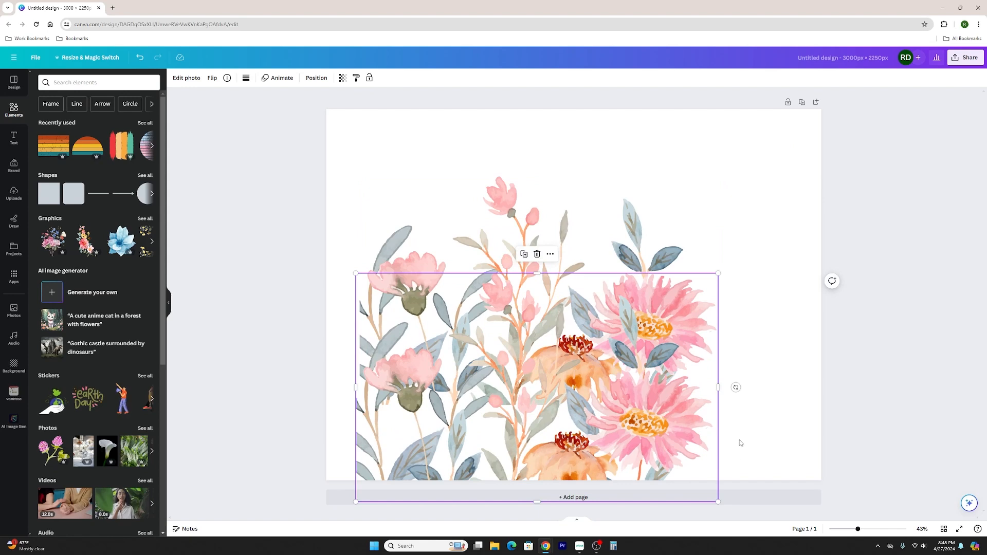
pyautogui.click(740, 498)
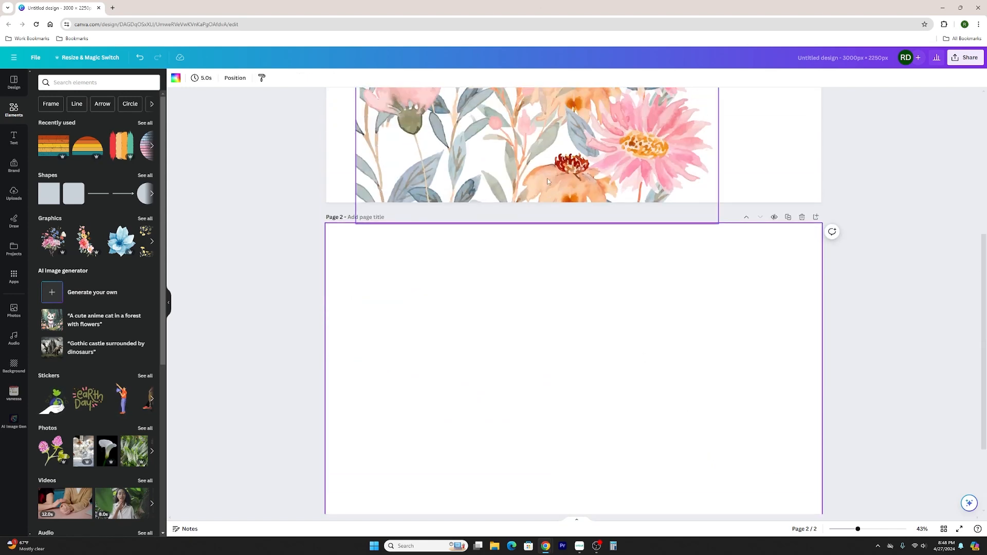
pyautogui.moveTo(547, 181); pyautogui.dragTo(548, 427)
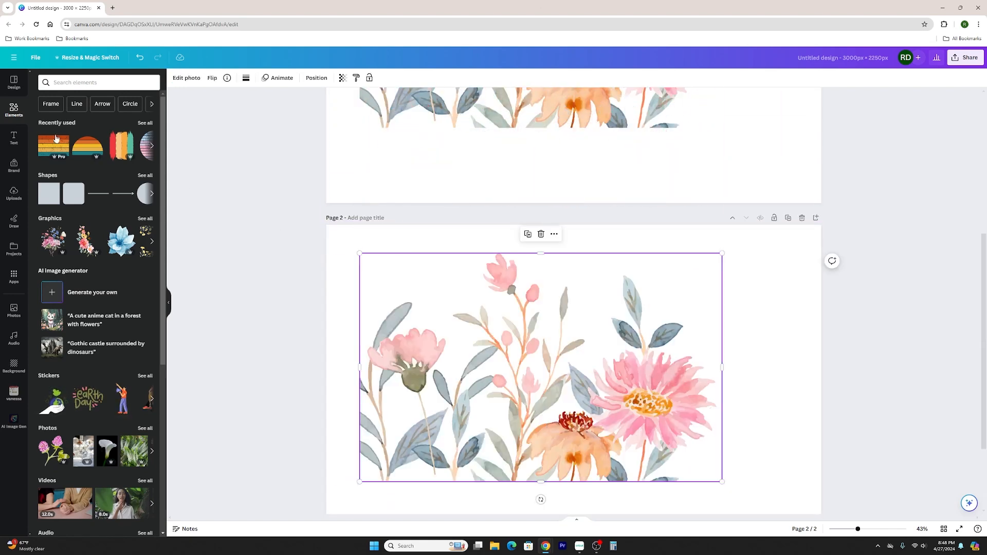
# Restore the erased right-hand flowers in page 2's copy with the Background Remover's Restore brush at size 100.
pyautogui.click(186, 77)
pyautogui.click(56, 138)
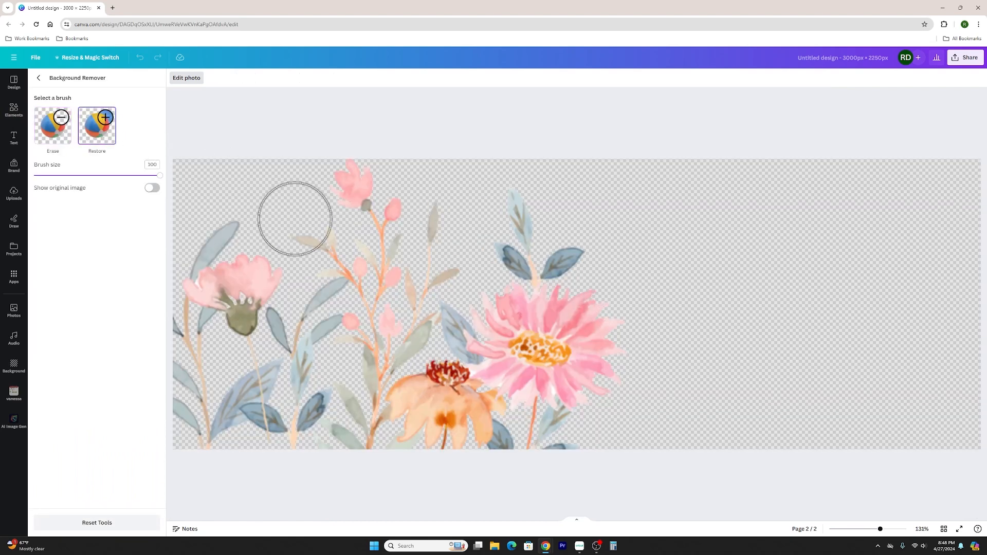
pyautogui.moveTo(822, 277)
pyautogui.mouseDown()
pyautogui.moveTo(799, 390)
pyautogui.moveTo(645, 312)
pyautogui.moveTo(758, 365)
pyautogui.moveTo(730, 225)
pyautogui.mouseUp()
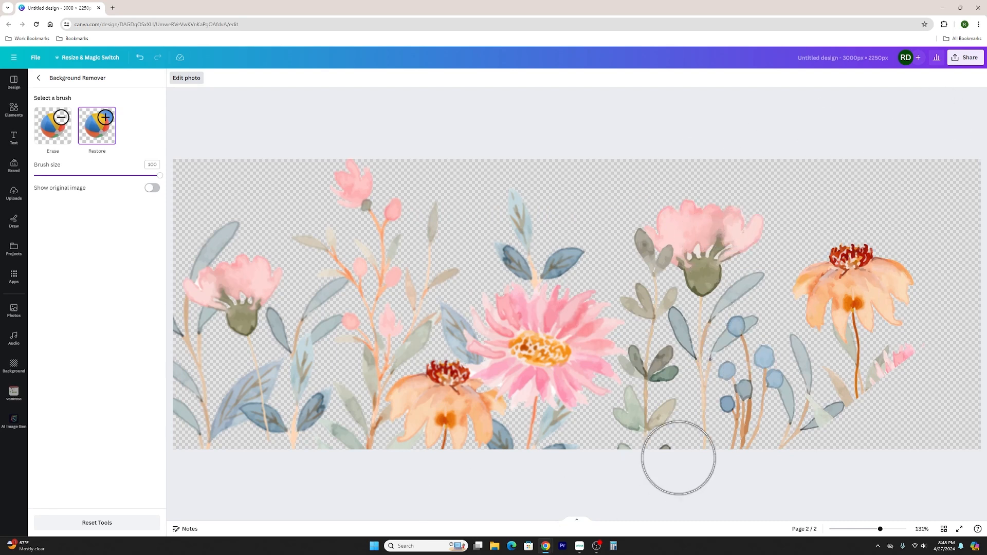
pyautogui.moveTo(809, 410)
pyautogui.mouseDown()
pyautogui.moveTo(956, 404)
pyautogui.moveTo(812, 454)
pyautogui.mouseUp()
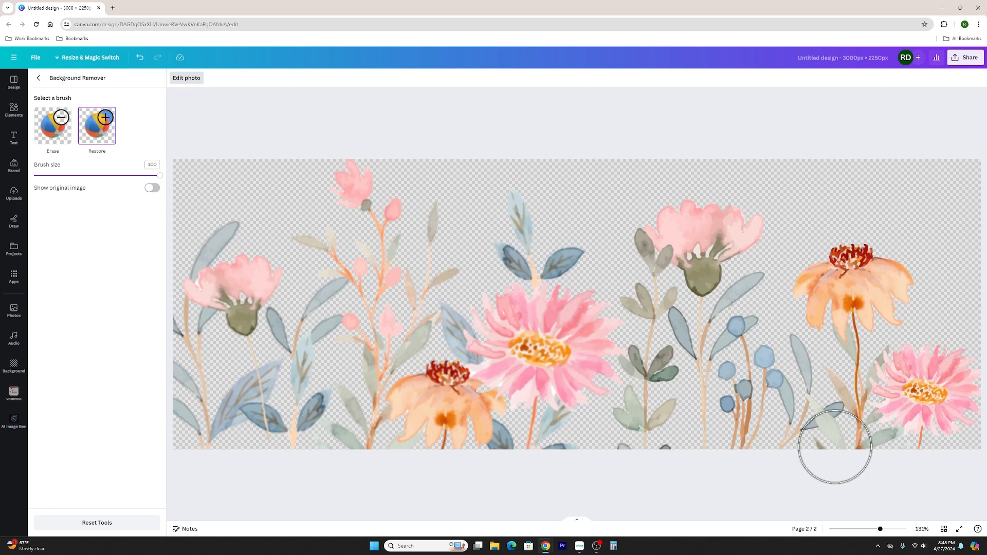
# Erase the left-hand flower group up to the green leafy stem from page 2's copy, including the large pink daisy.
pyautogui.click(53, 125)
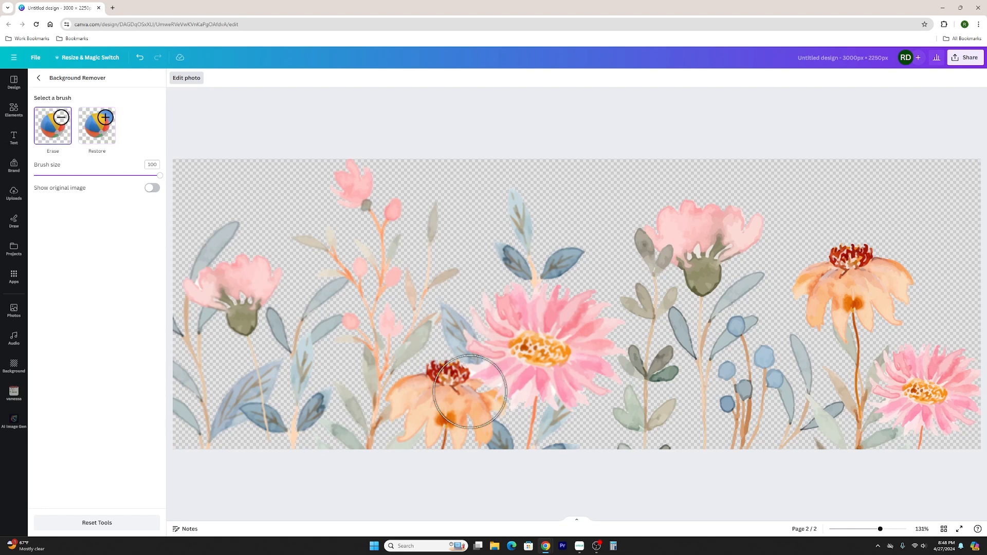
pyautogui.moveTo(557, 430)
pyautogui.mouseDown()
pyautogui.moveTo(162, 435)
pyautogui.moveTo(159, 378)
pyautogui.moveTo(187, 230)
pyautogui.moveTo(209, 257)
pyautogui.mouseUp()
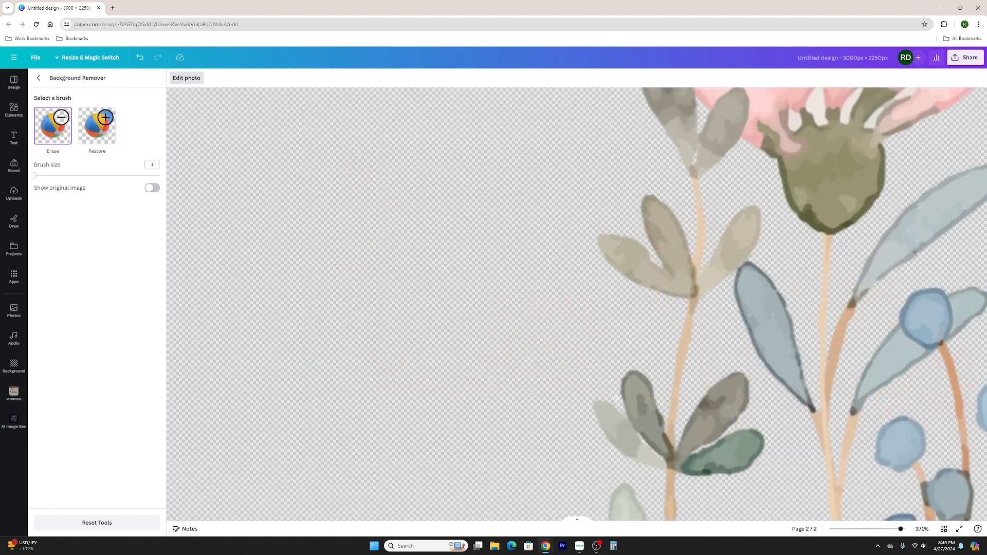
pyautogui.scroll(-3, 542, 345)
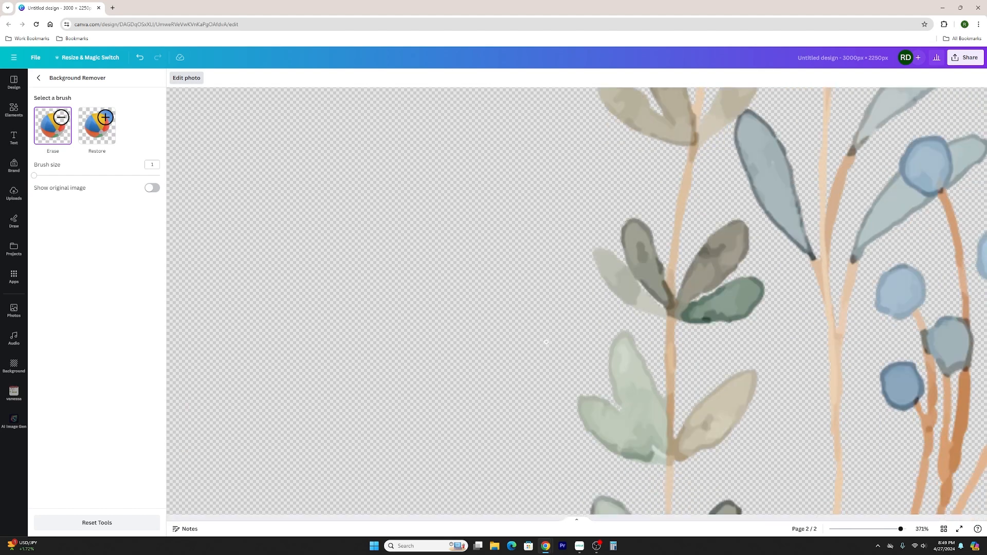
pyautogui.keyDown('ctrl'); pyautogui.scroll(-10, 543, 342); pyautogui.keyUp('ctrl')
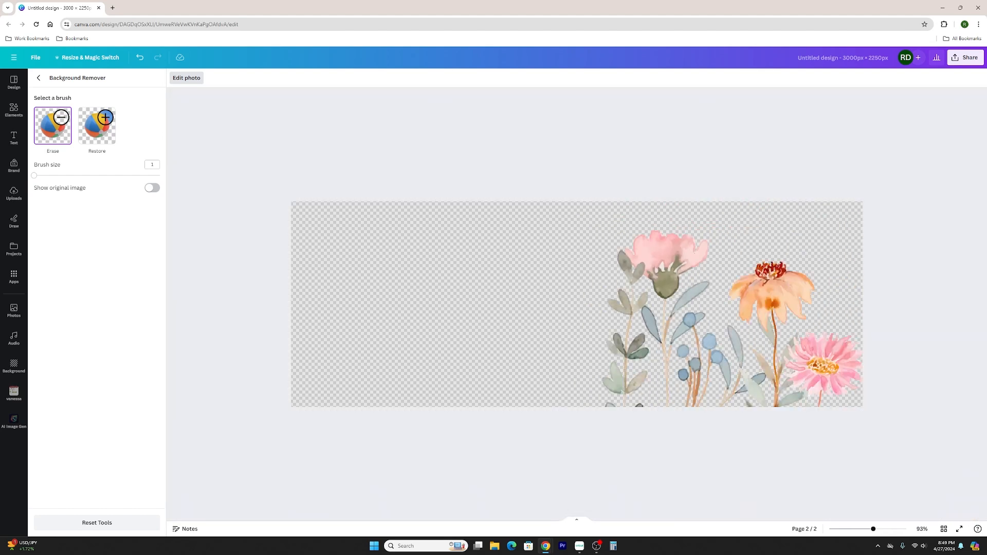
pyautogui.click(39, 77)
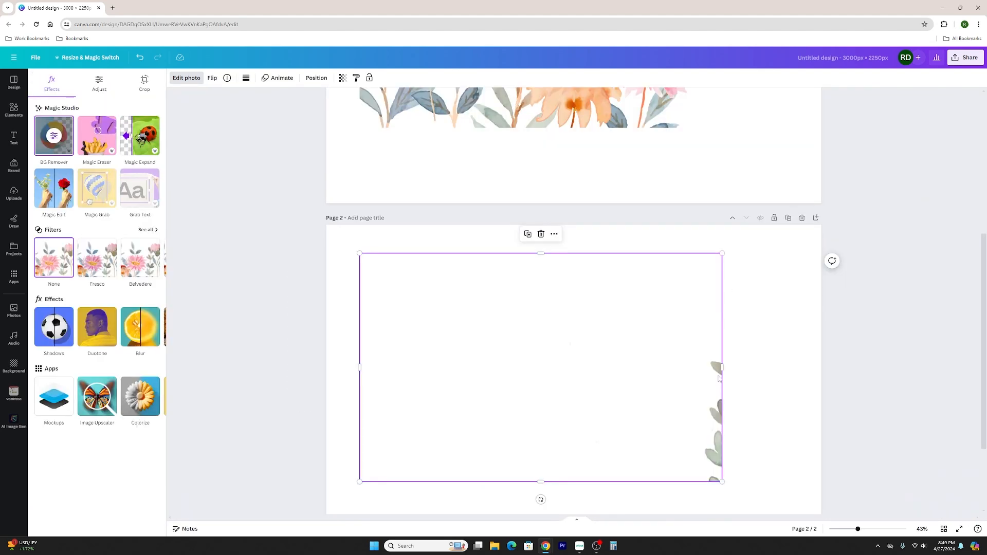
# Adjust the crop of page 2's image and reposition it so the whole right-hand flower group fits within the page.
pyautogui.moveTo(359, 367); pyautogui.dragTo(565, 368)
pyautogui.moveTo(721, 367); pyautogui.dragTo(874, 367)
pyautogui.moveTo(781, 370); pyautogui.dragTo(592, 366)
pyautogui.moveTo(682, 362); pyautogui.dragTo(841, 362)
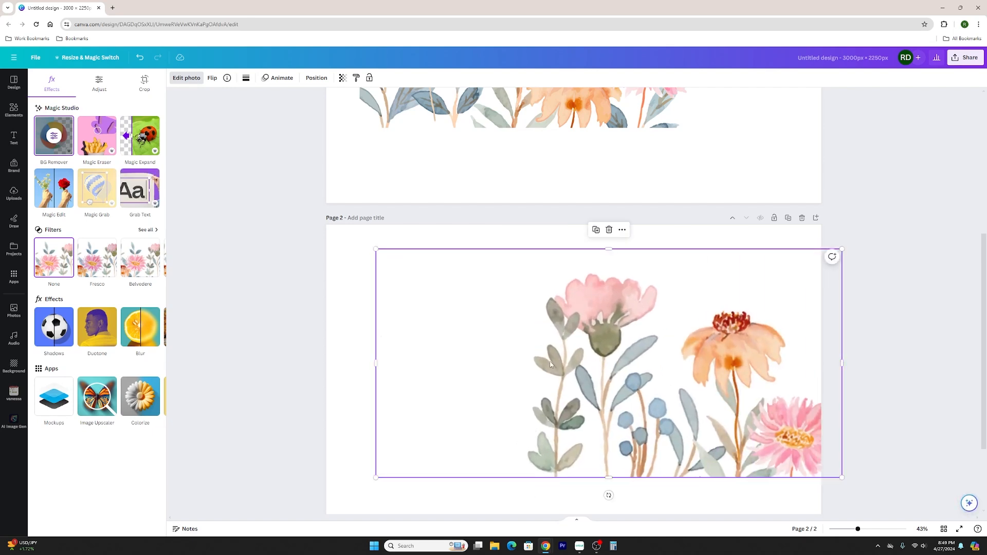
pyautogui.hotkey('ctrl', 'z')
pyautogui.moveTo(682, 363); pyautogui.dragTo(805, 363)
pyautogui.scroll(-2, 596, 423)
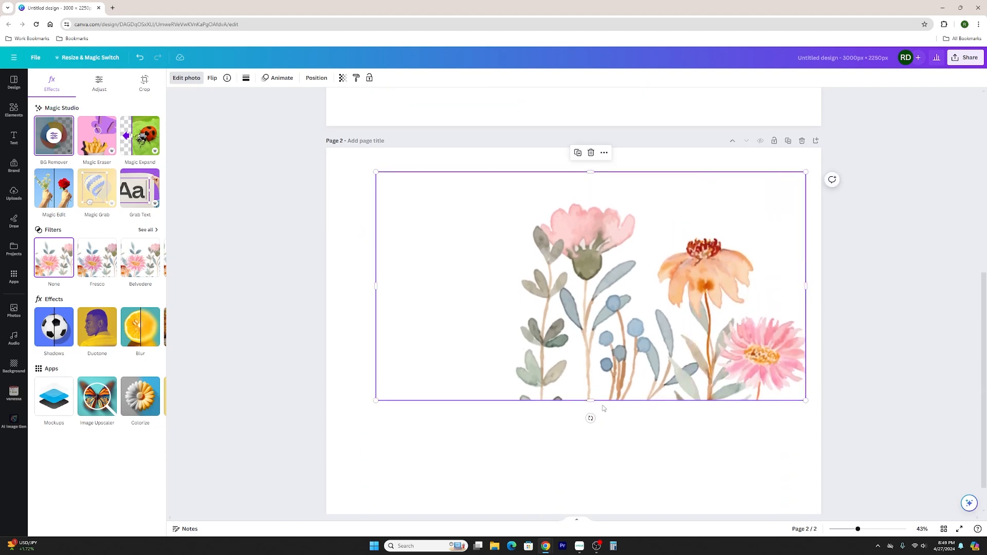
# Crop the empty area left of the leafy stem off page 2's flower image and reposition the image on the page.
pyautogui.moveTo(594, 407); pyautogui.dragTo(594, 411)
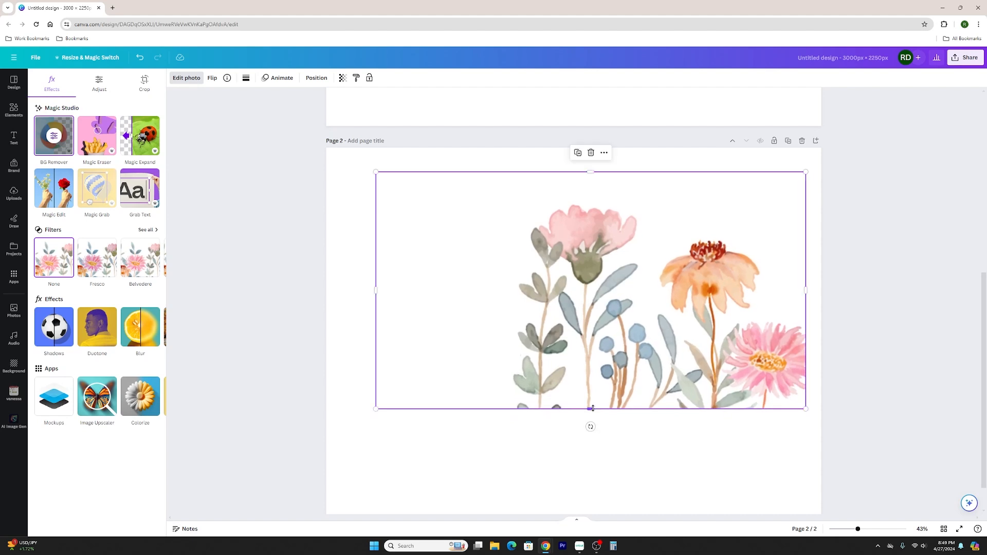
pyautogui.hotkey('ctrl', 'z')
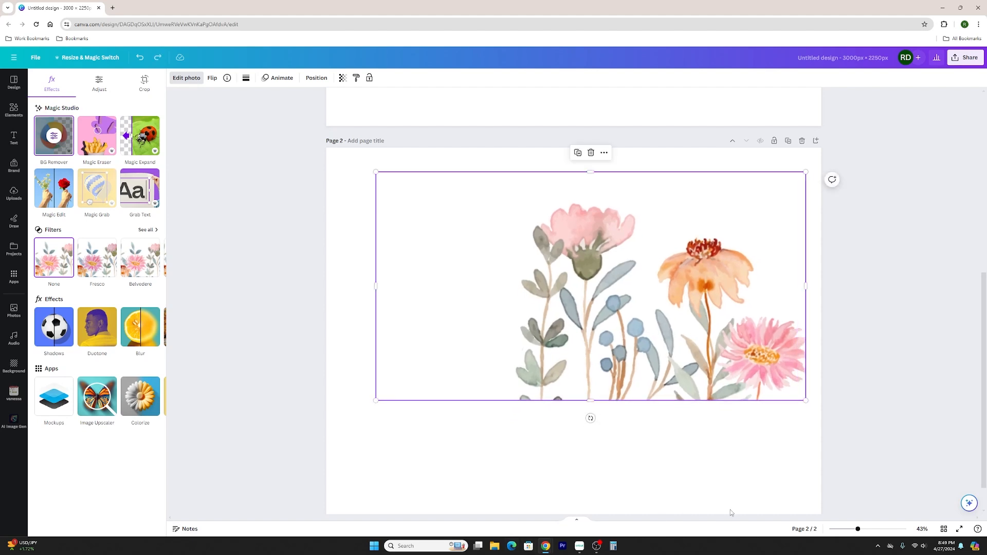
pyautogui.moveTo(377, 284); pyautogui.dragTo(506, 285)
pyautogui.moveTo(626, 389); pyautogui.dragTo(581, 421)
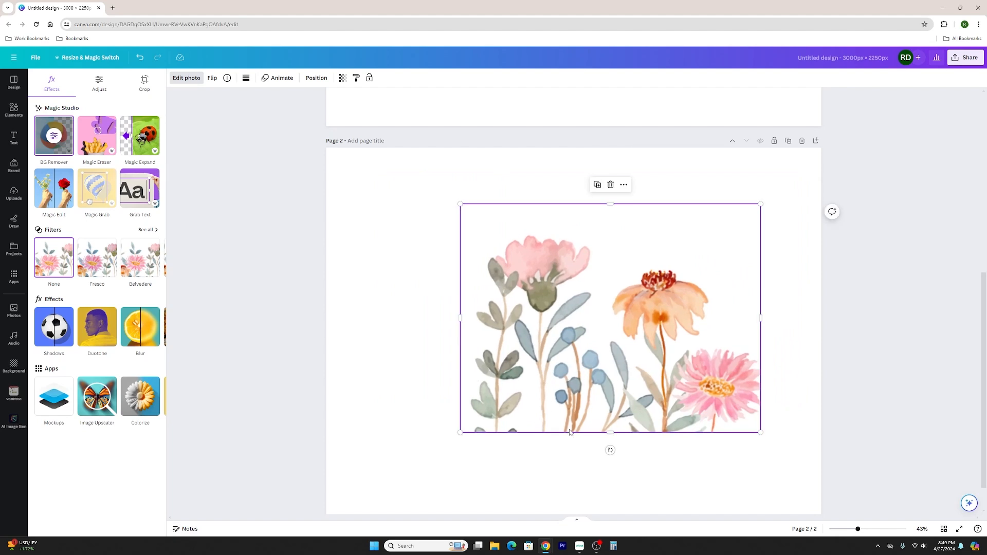
# Shrink page 2's flower image proportionally and move it onto page 1 beside the other flower group.
pyautogui.moveTo(857, 530); pyautogui.dragTo(849, 529)
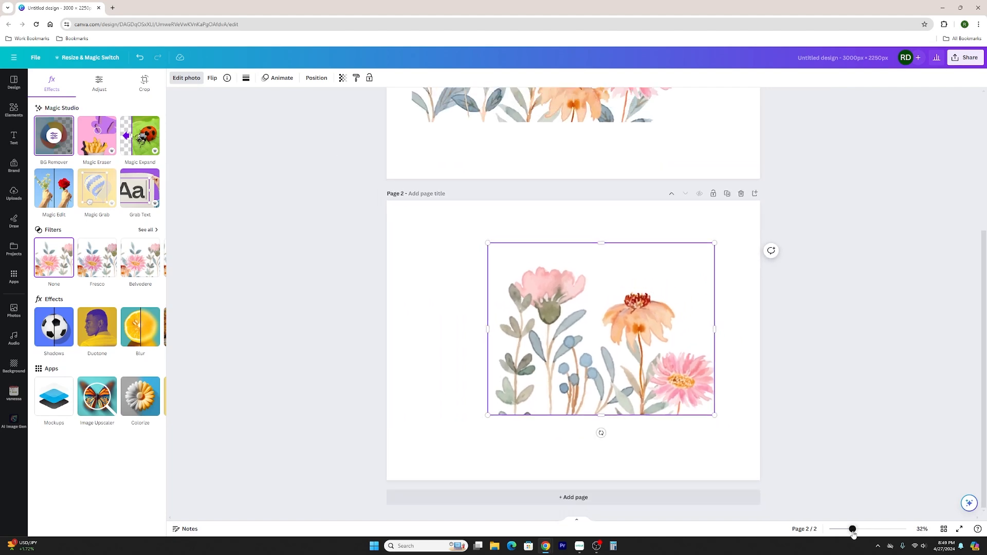
pyautogui.click(578, 189)
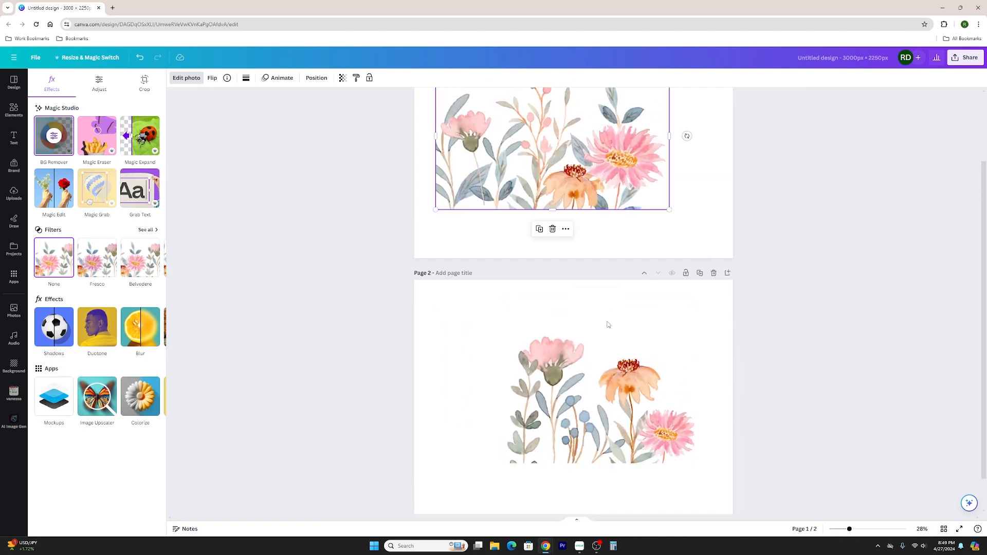
pyautogui.scroll(2, 569, 204)
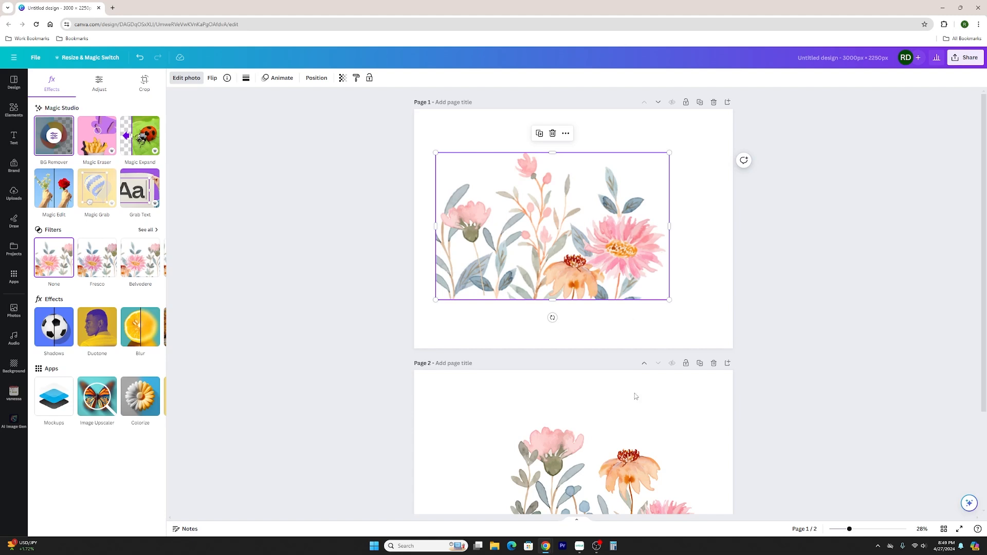
pyautogui.scroll(-1, 585, 420)
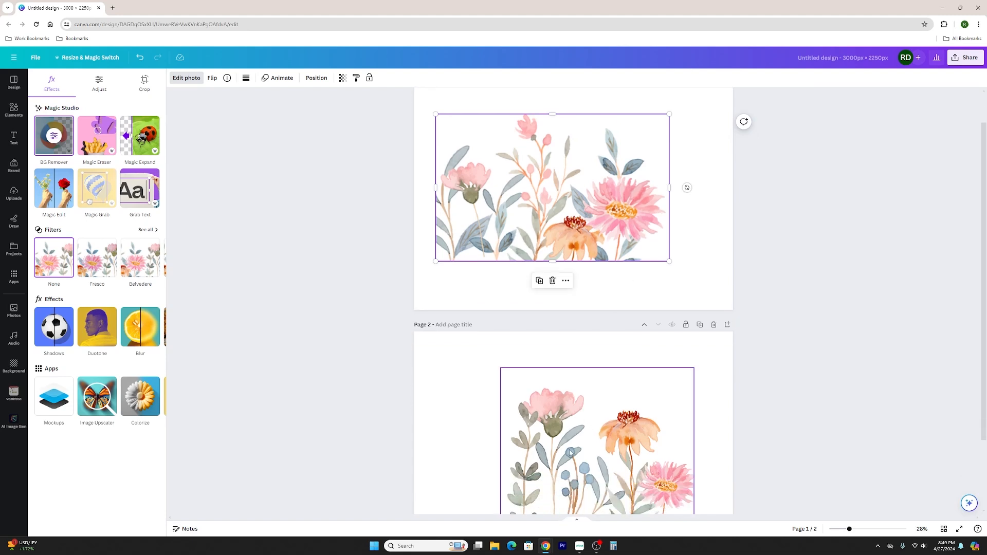
pyautogui.click(683, 378)
pyautogui.moveTo(694, 367); pyautogui.dragTo(659, 396)
pyautogui.moveTo(620, 434); pyautogui.dragTo(776, 196)
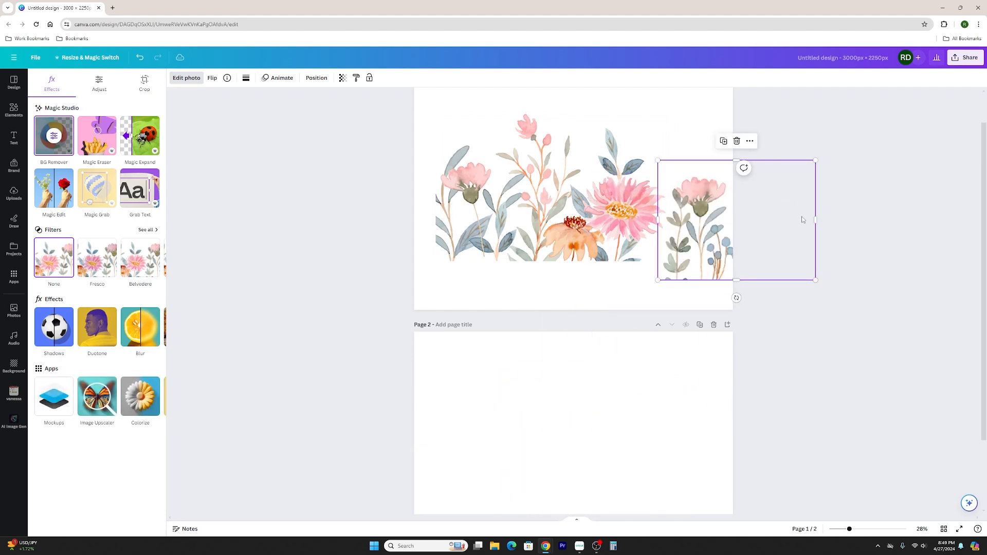
# Line the moved image up with page 1's flowers, enlarge it to about 1,740 × 1,323, and return it to page 2.
pyautogui.moveTo(717, 233); pyautogui.dragTo(641, 210)
pyautogui.scroll(1, 613, 218)
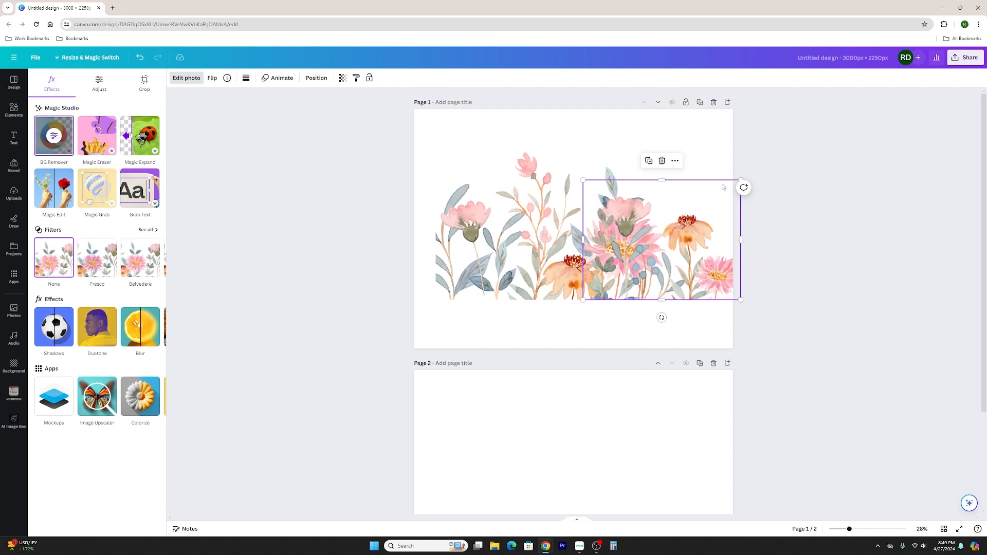
pyautogui.moveTo(740, 180); pyautogui.dragTo(768, 159)
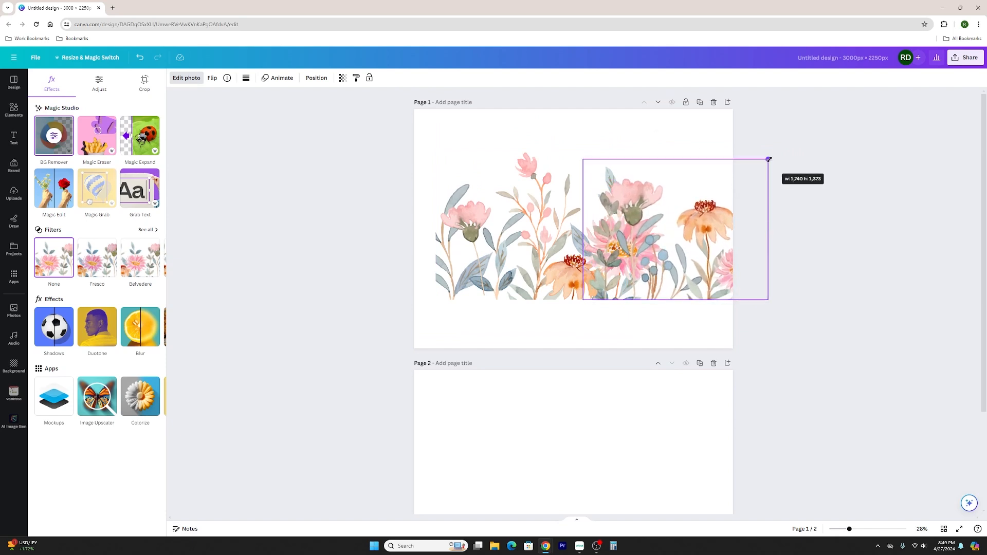
pyautogui.moveTo(632, 279); pyautogui.dragTo(568, 501)
# Switch to Cricut Design Space and delete the three visible floral border pieces together with the guide rectangle.
pyautogui.moveTo(582, 548)
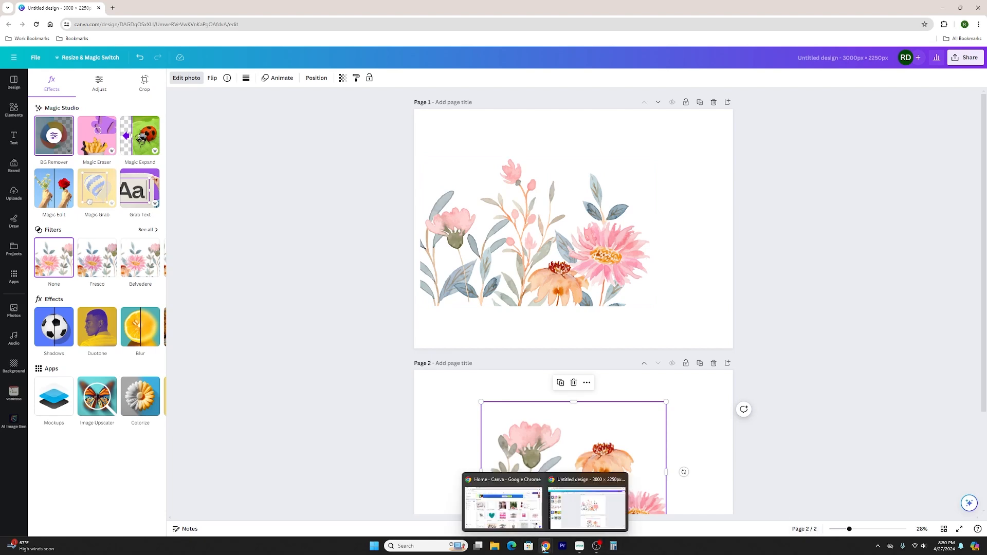
pyautogui.click(579, 545)
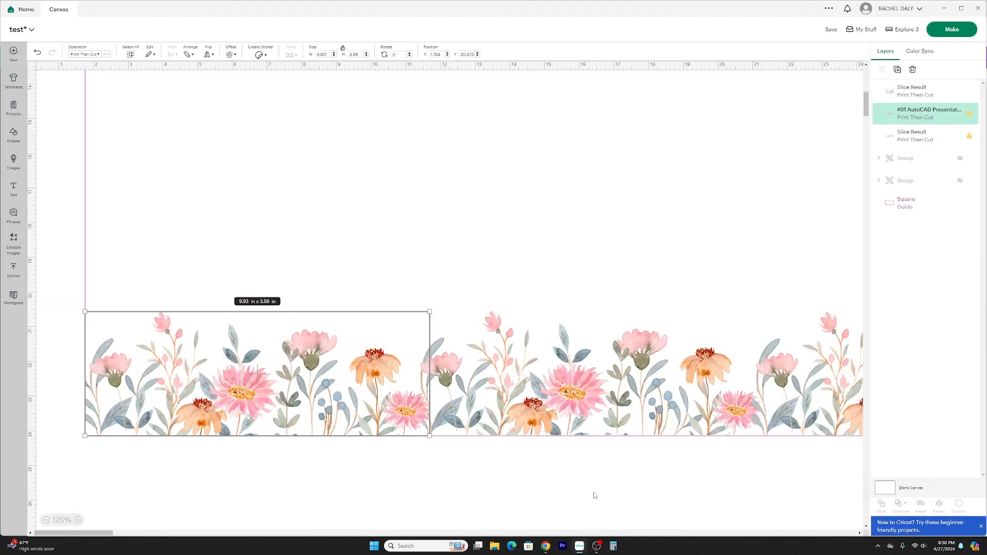
pyautogui.click(45, 520)
pyautogui.click(45, 520)
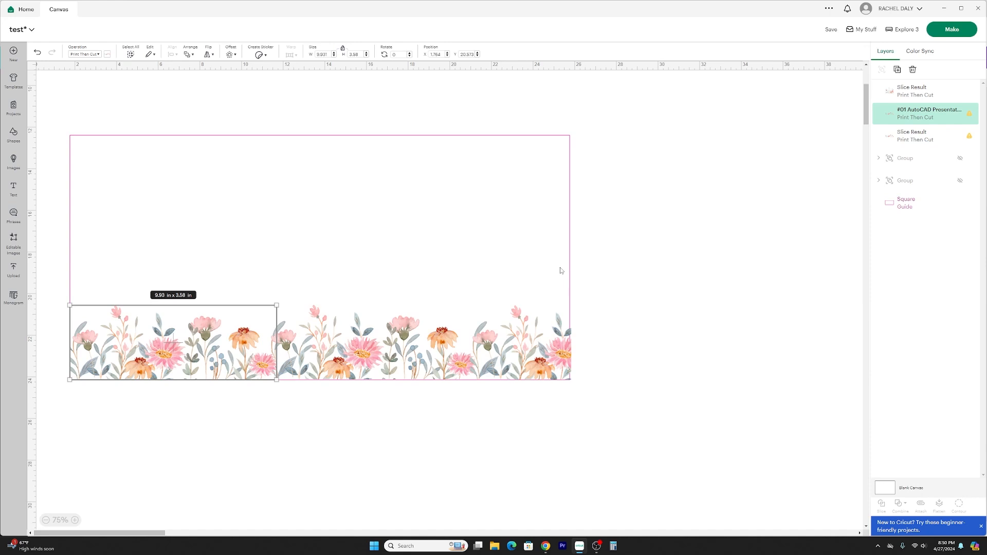
pyautogui.moveTo(669, 401); pyautogui.dragTo(136, 279)
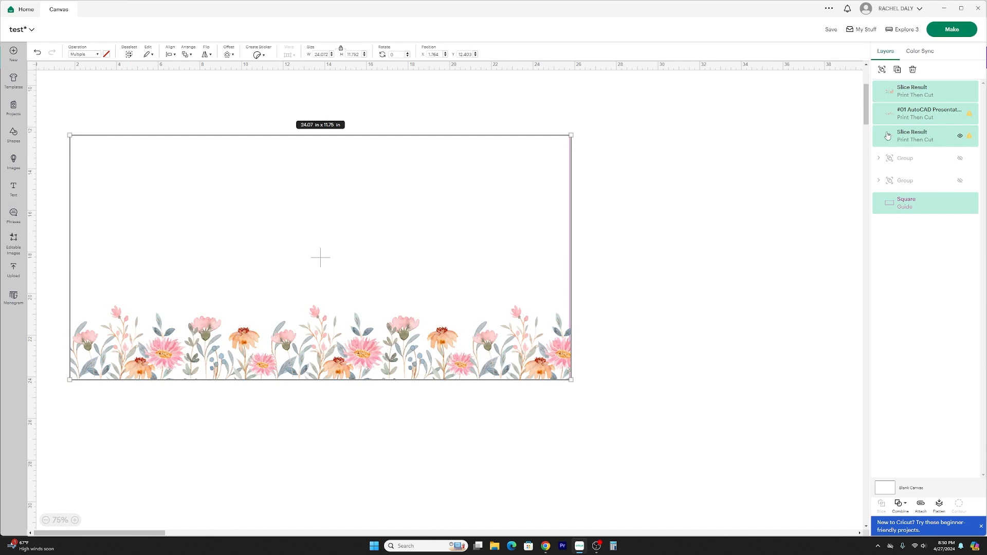
pyautogui.click(912, 70)
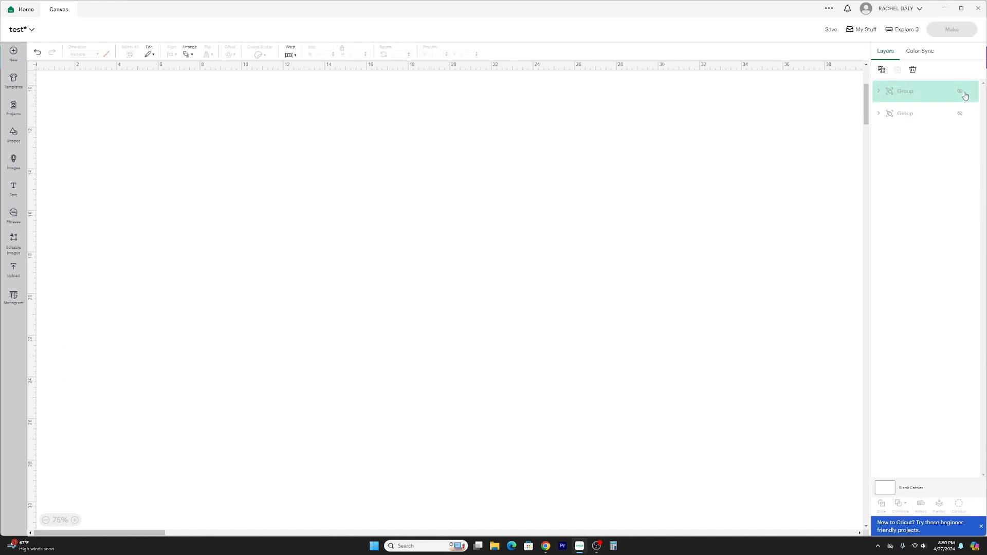
# Show the upper hidden group containing the sign's text and floral border, and ungroup it.
pyautogui.click(960, 92)
pyautogui.click(751, 421)
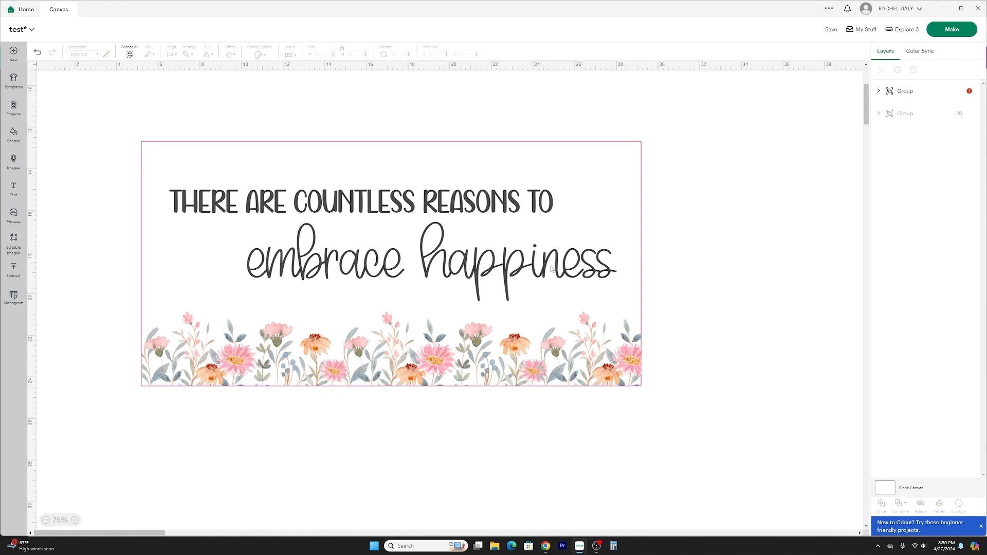
pyautogui.click(880, 94)
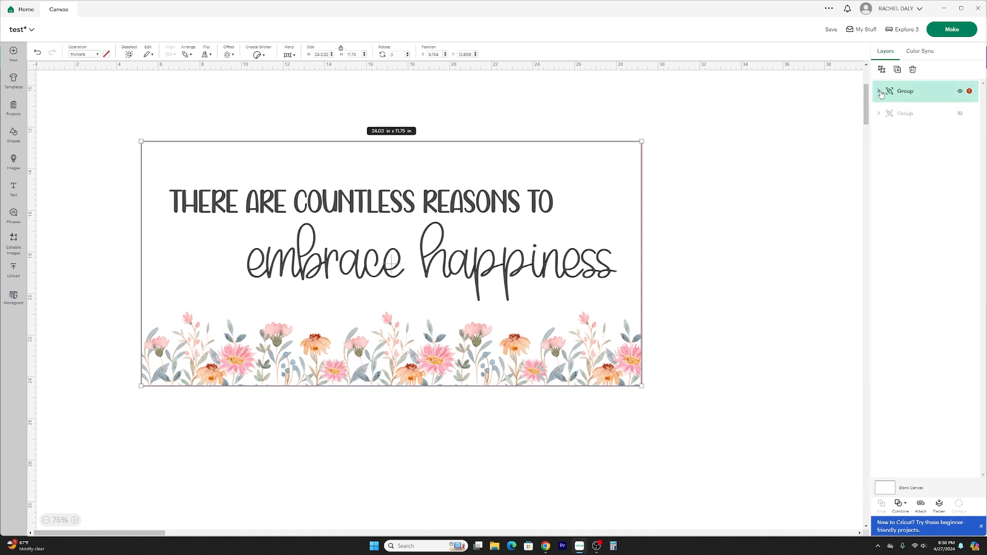
pyautogui.click(879, 92)
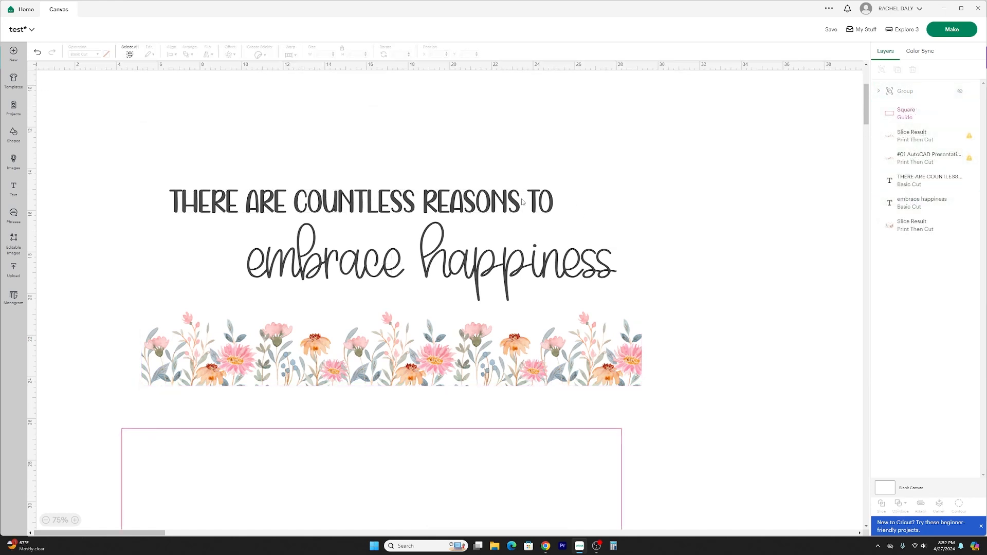
# Select the "THERE ARE COUNTLESS REASONS TO" text line.
pyautogui.click(521, 201)
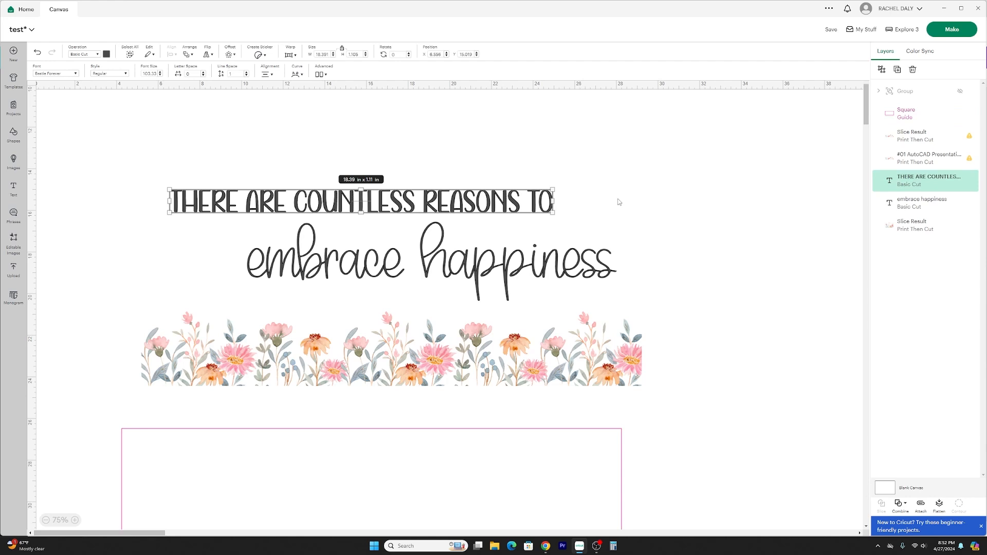